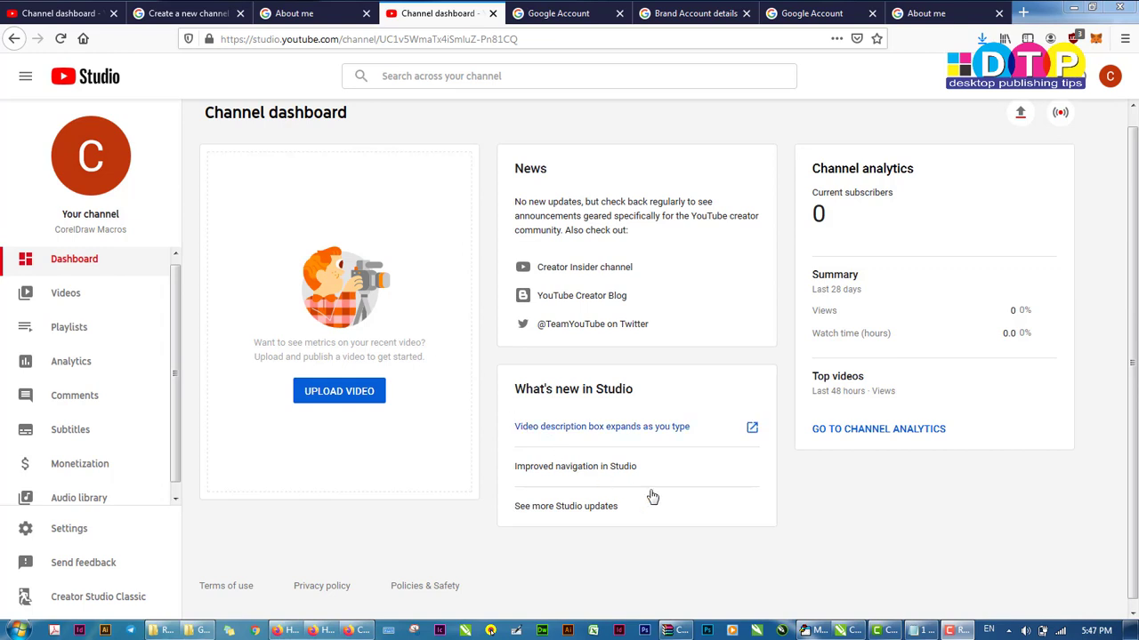
Open the CorelDRAW Graphics Suite X6 Draw GMS folder in Explorer to view the installed macro files
left_click(848, 632)
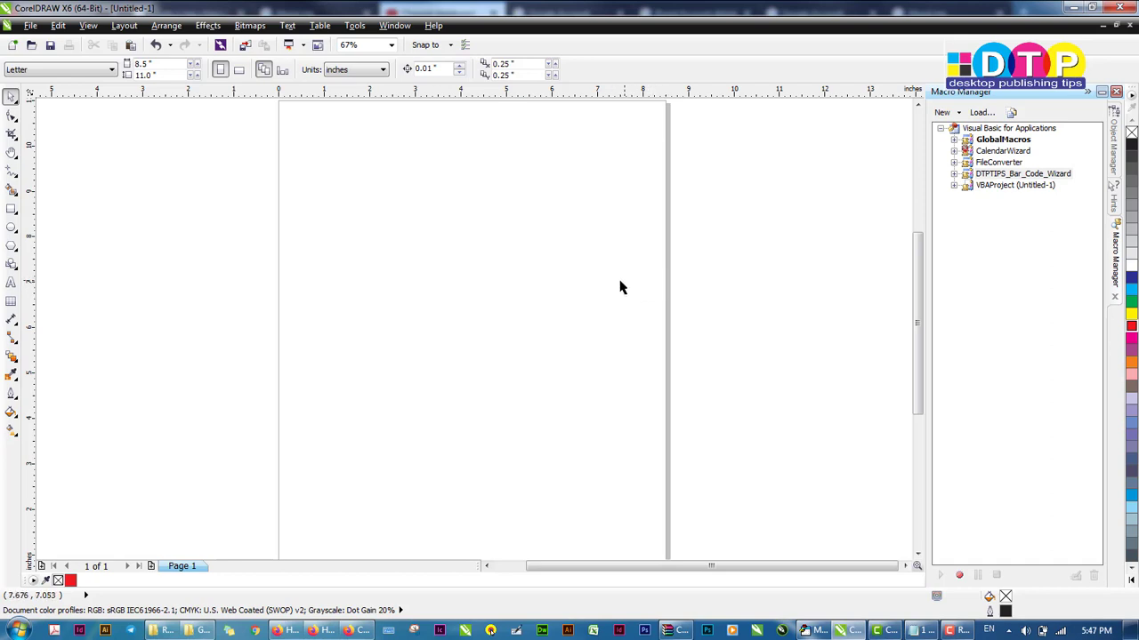
left_click(199, 632)
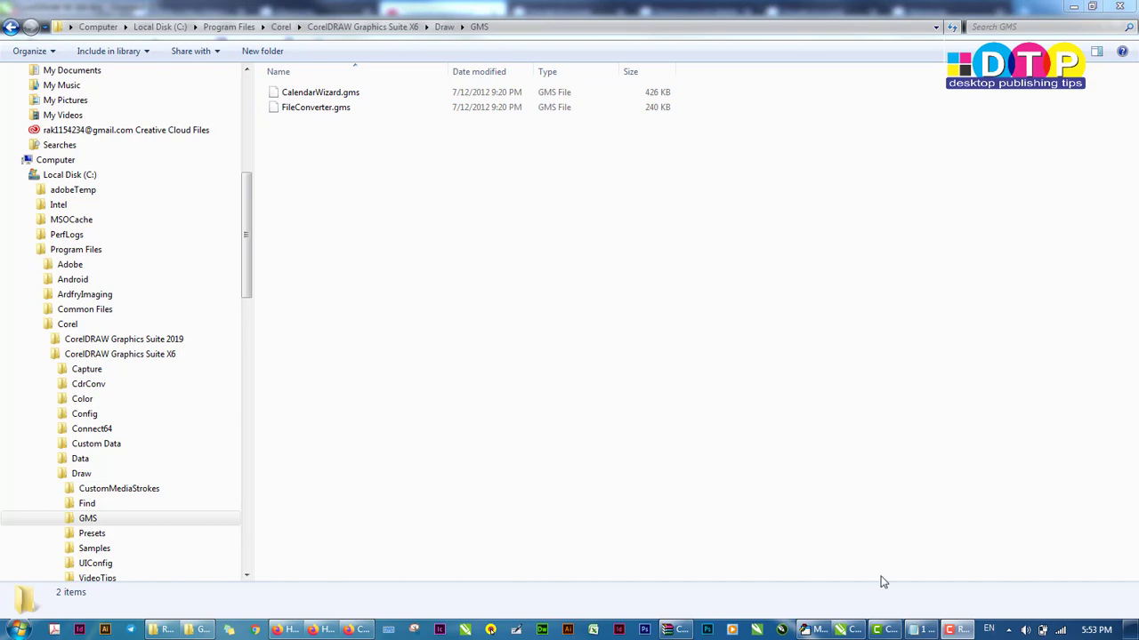
Return to CorelDRAW and close the Oberon Calendar Wizard dialog
left_click(847, 630)
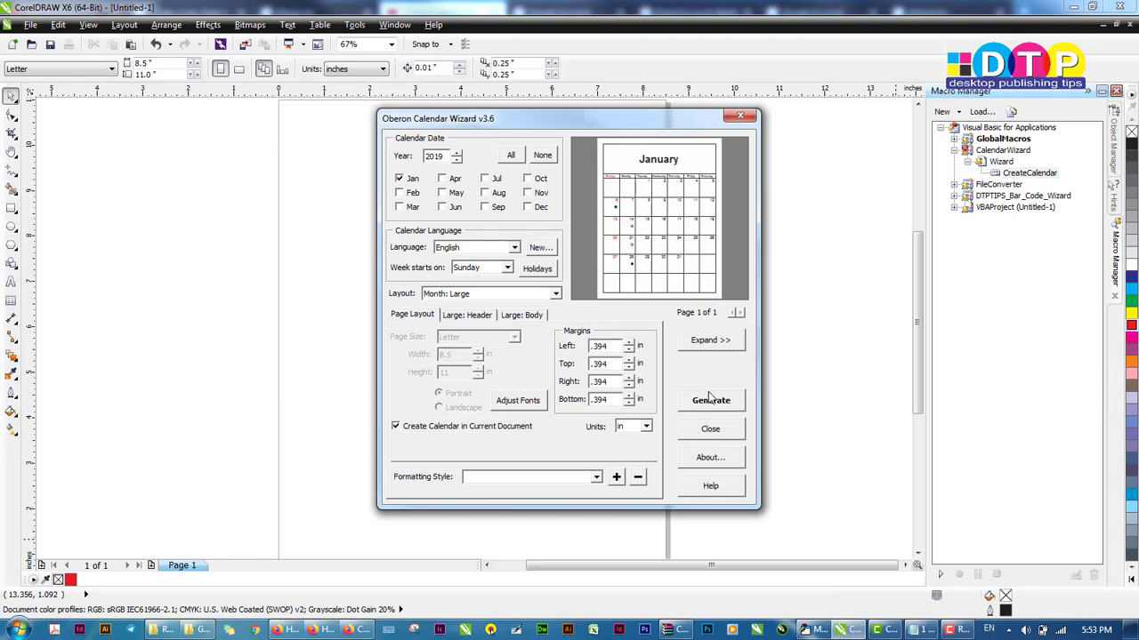
left_click(710, 430)
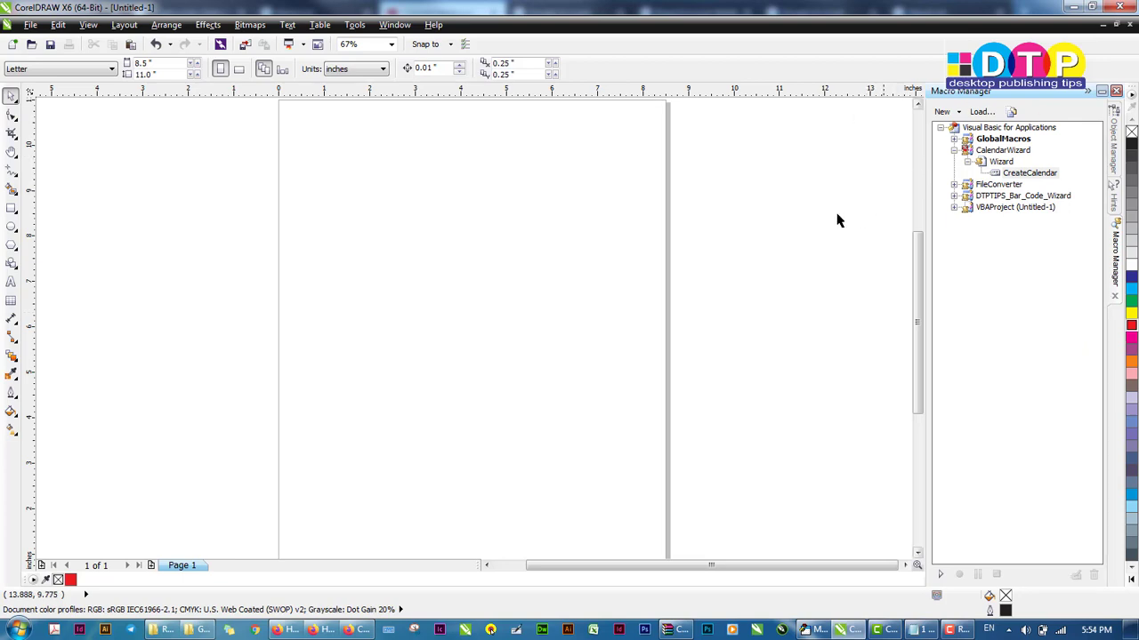
Move the CropMarks_bleed_bar_page.gms icon on the desktop, then return to CorelDRAW
left_click(1125, 632)
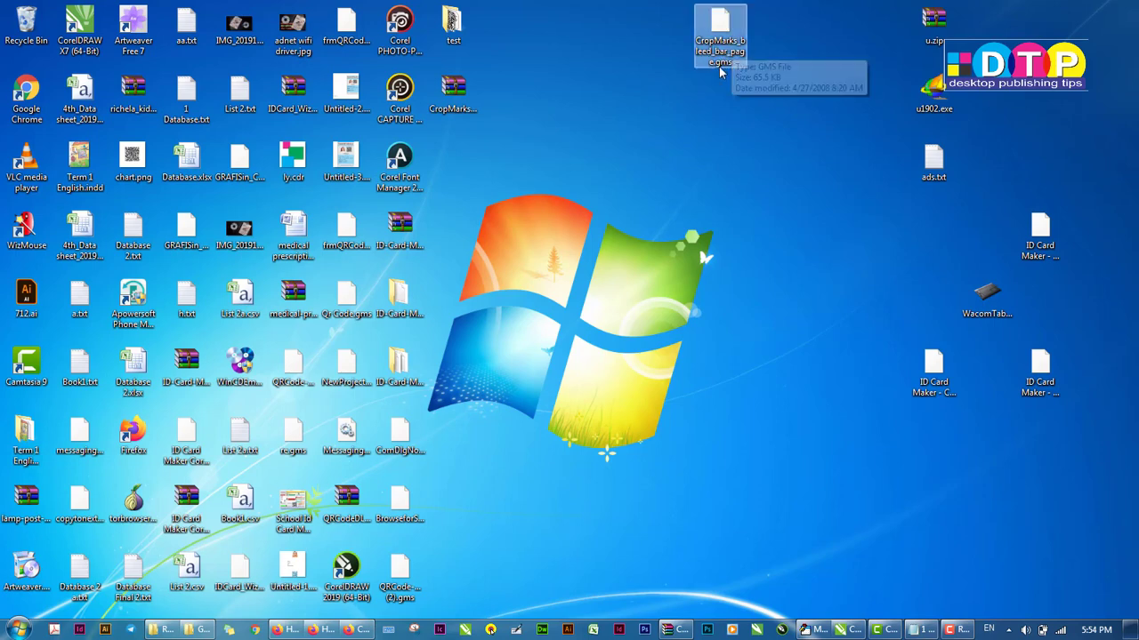
left_click_drag(663, 96, 771, 196)
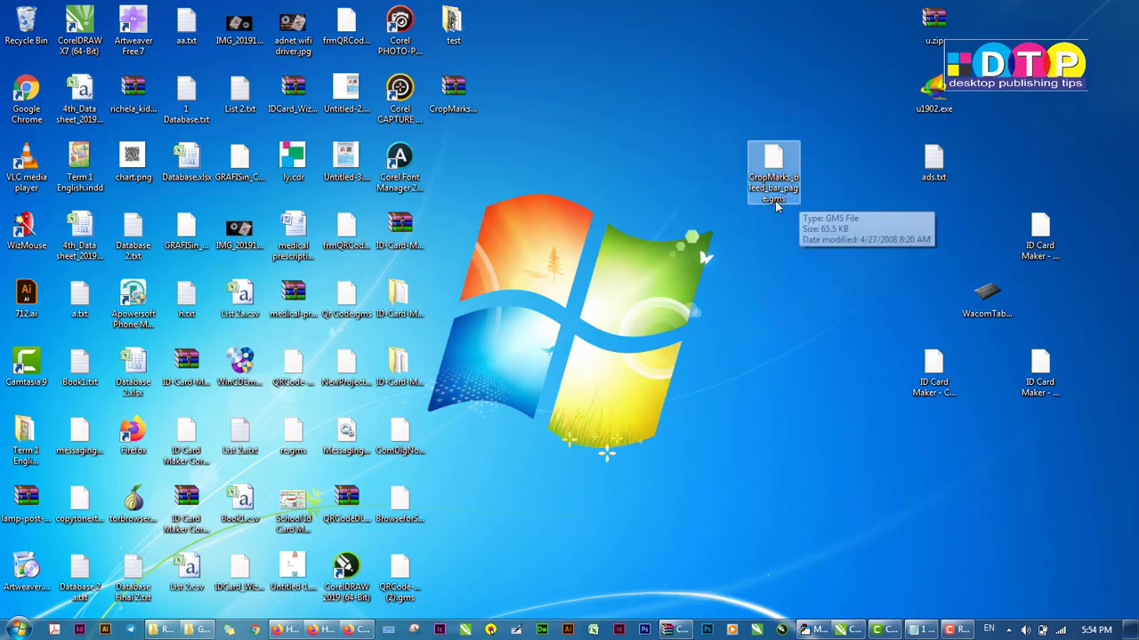
left_click(810, 357)
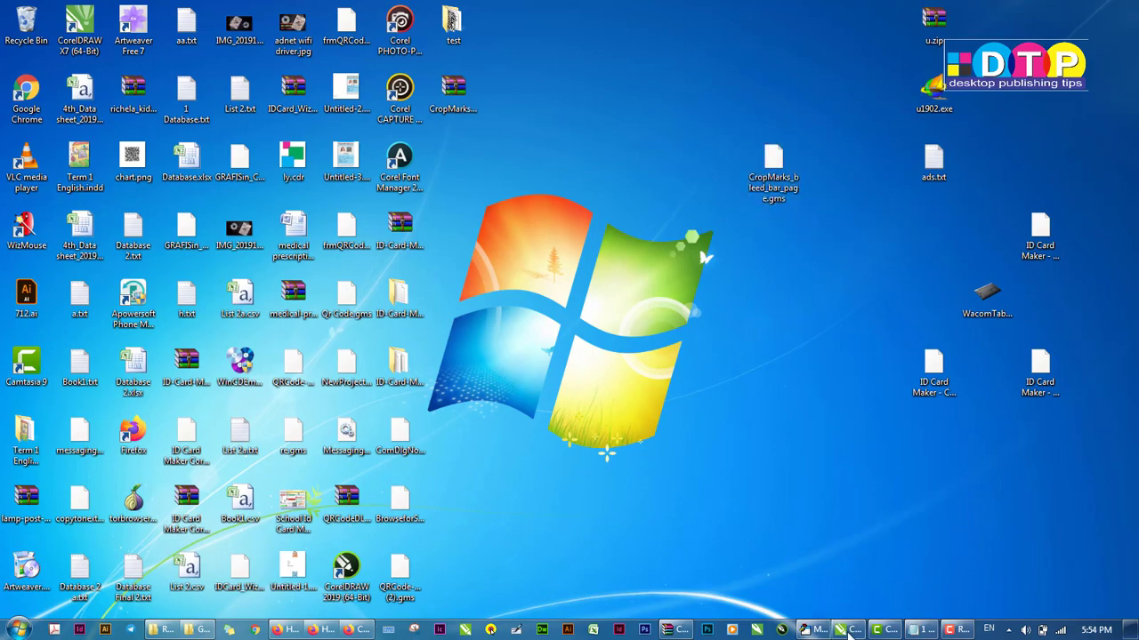
left_click(850, 632)
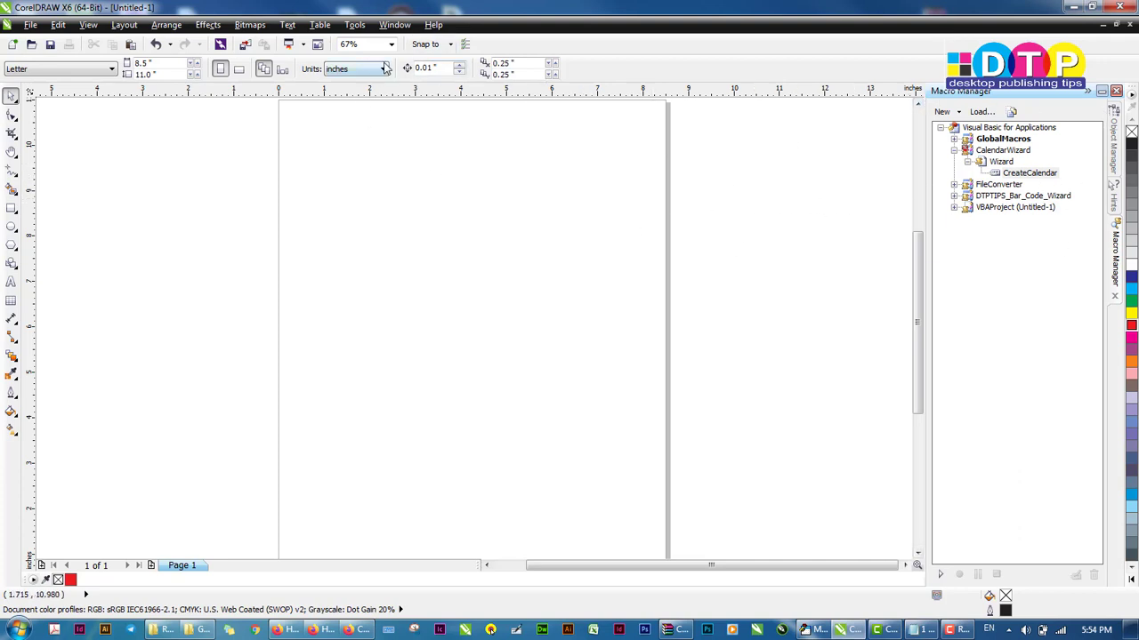
left_click(397, 28)
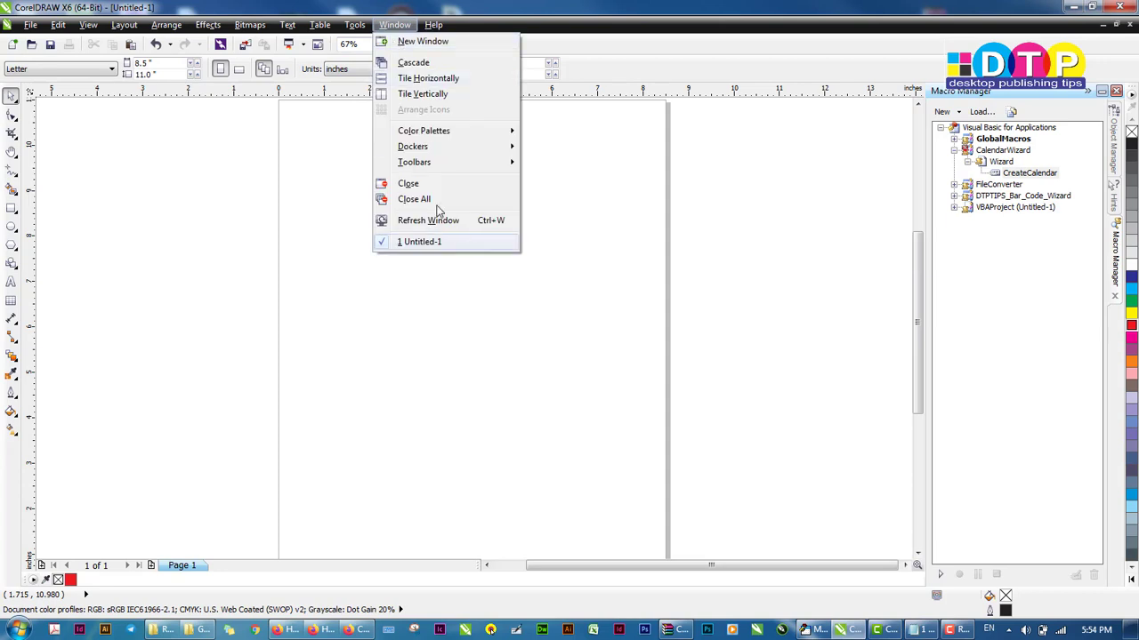
mouse_move(356, 32)
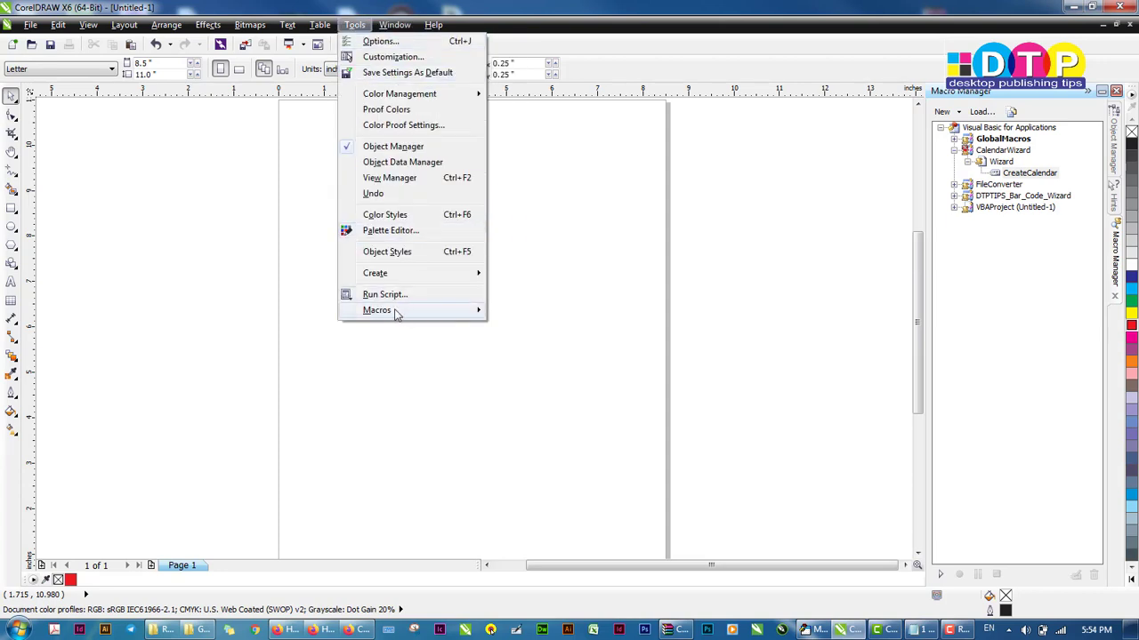
mouse_move(462, 310)
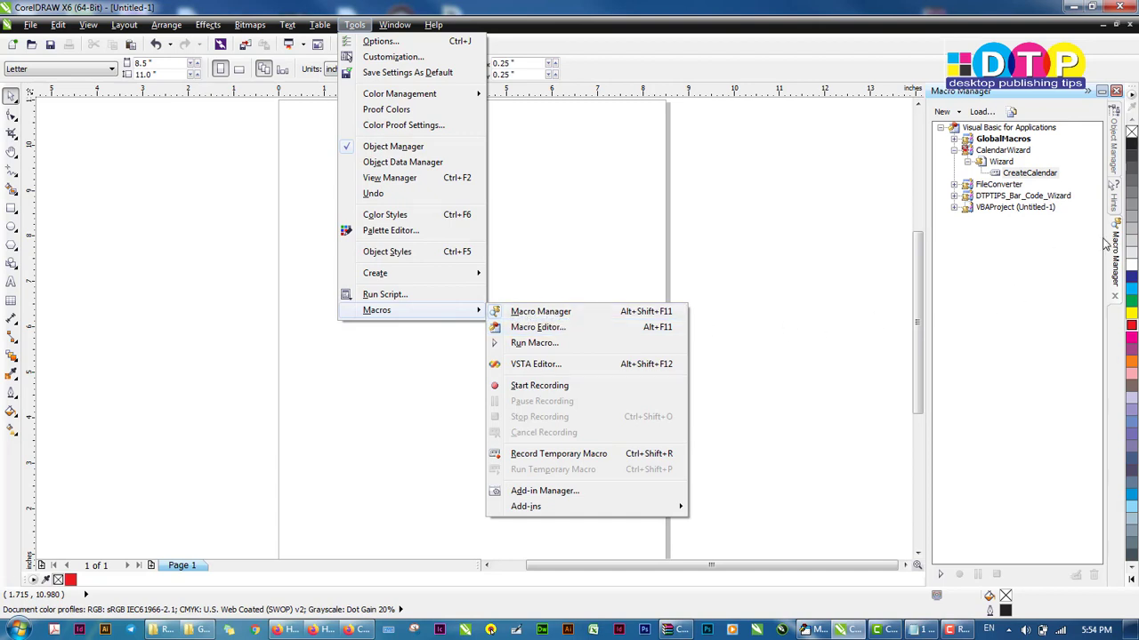
left_click(999, 279)
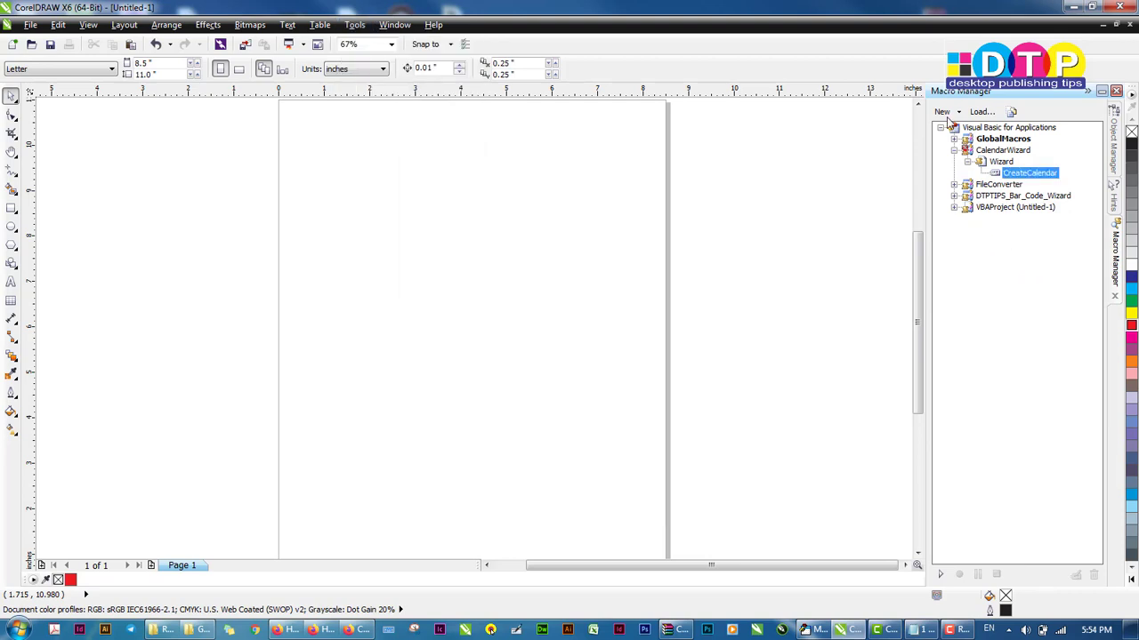
Load the CropMarks_bleed_bar_page.gms macro file from the Desktop into the Macro Manager
left_click(980, 112)
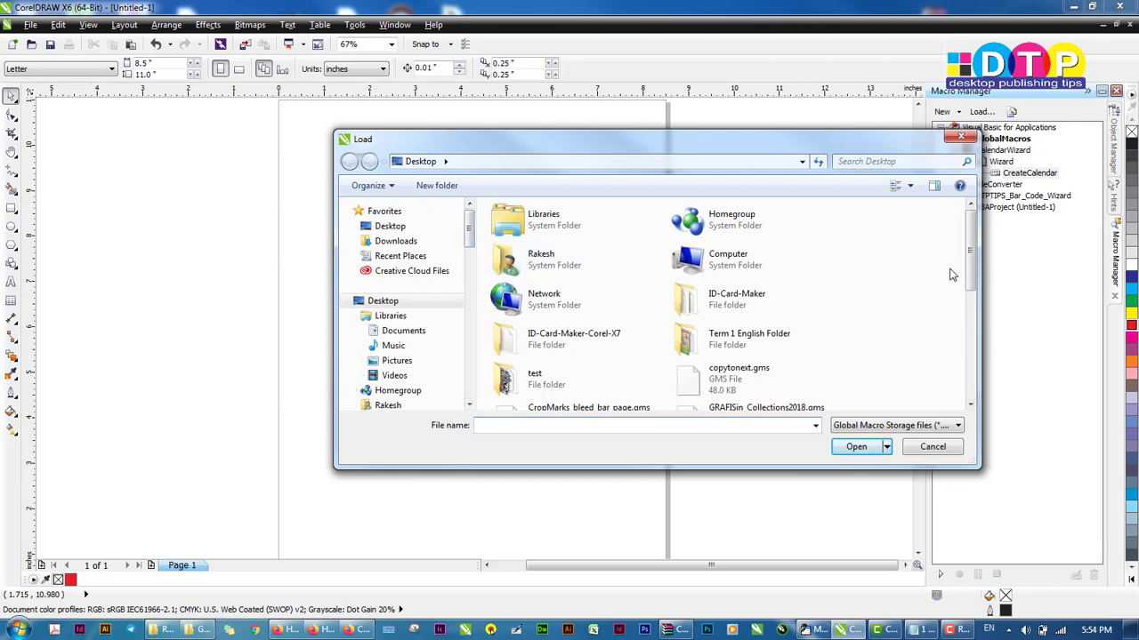
mouse_move(971, 267)
left_mouse_down()
mouse_move(969, 325)
mouse_move(970, 273)
left_mouse_up()
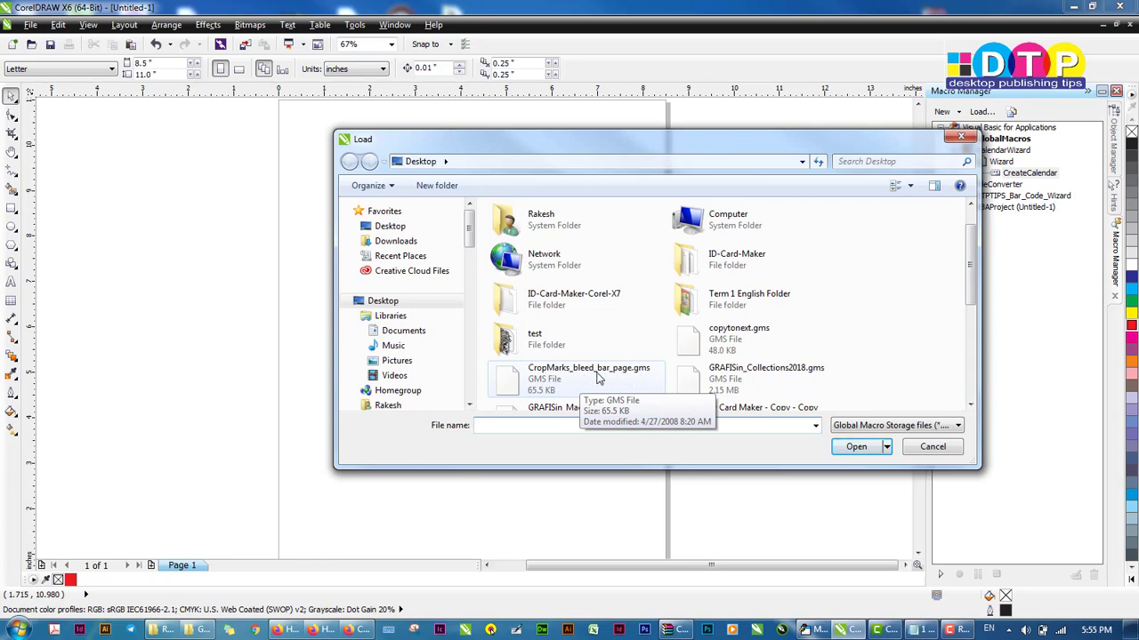
left_click(532, 384)
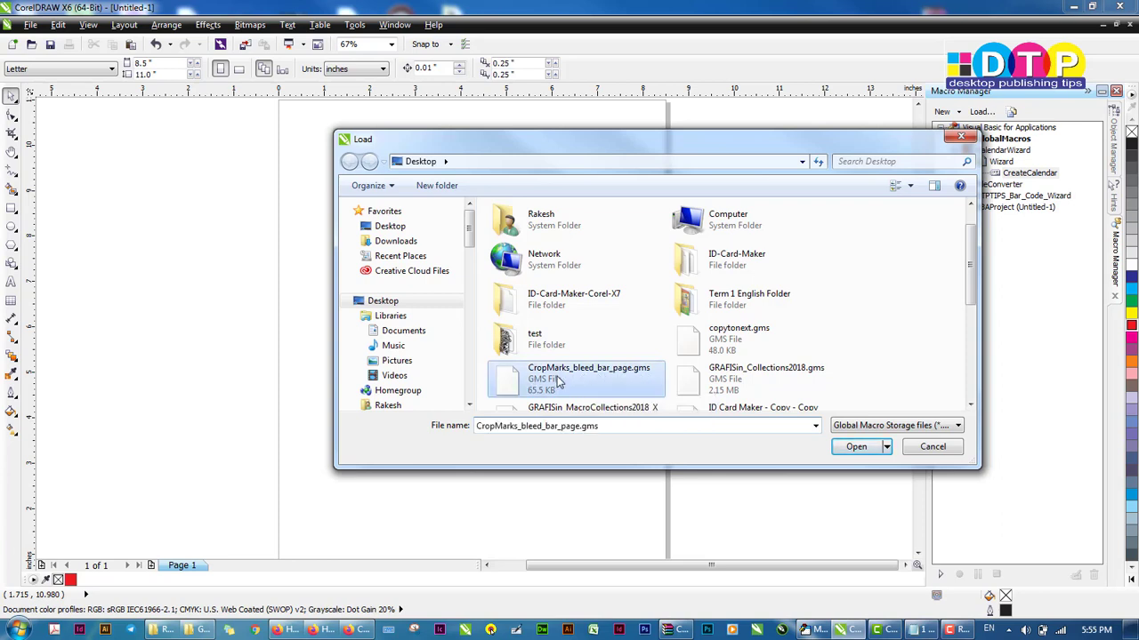
left_click(855, 449)
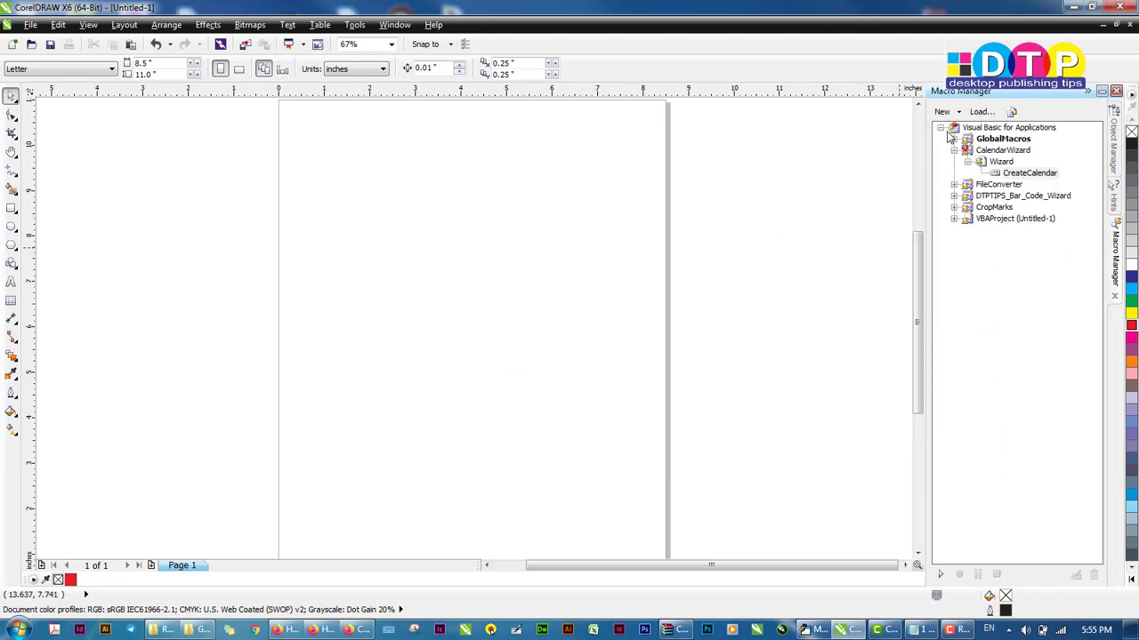
Expand the CropMarks project and its Main module, and select the CropMarks macro
left_click(954, 207)
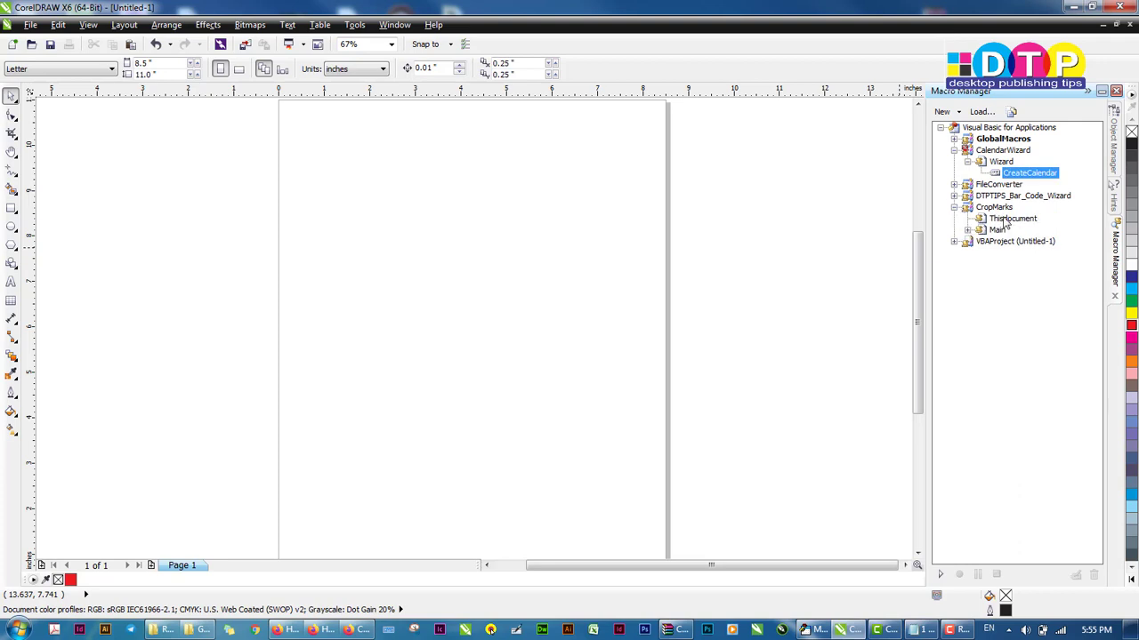
left_click(968, 230)
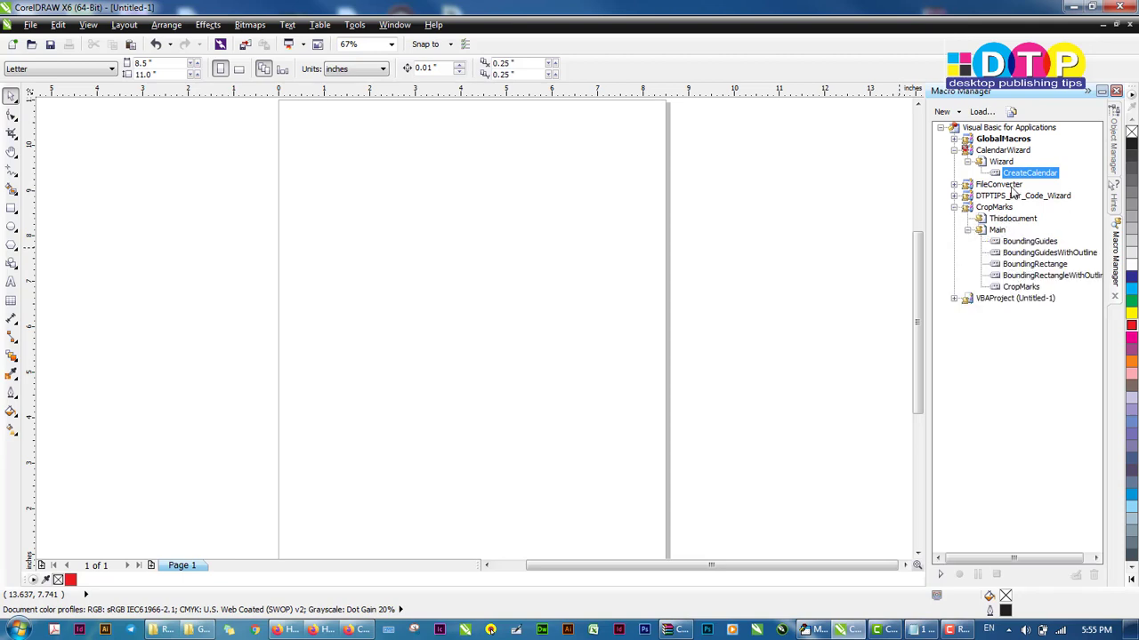
left_click(1019, 287)
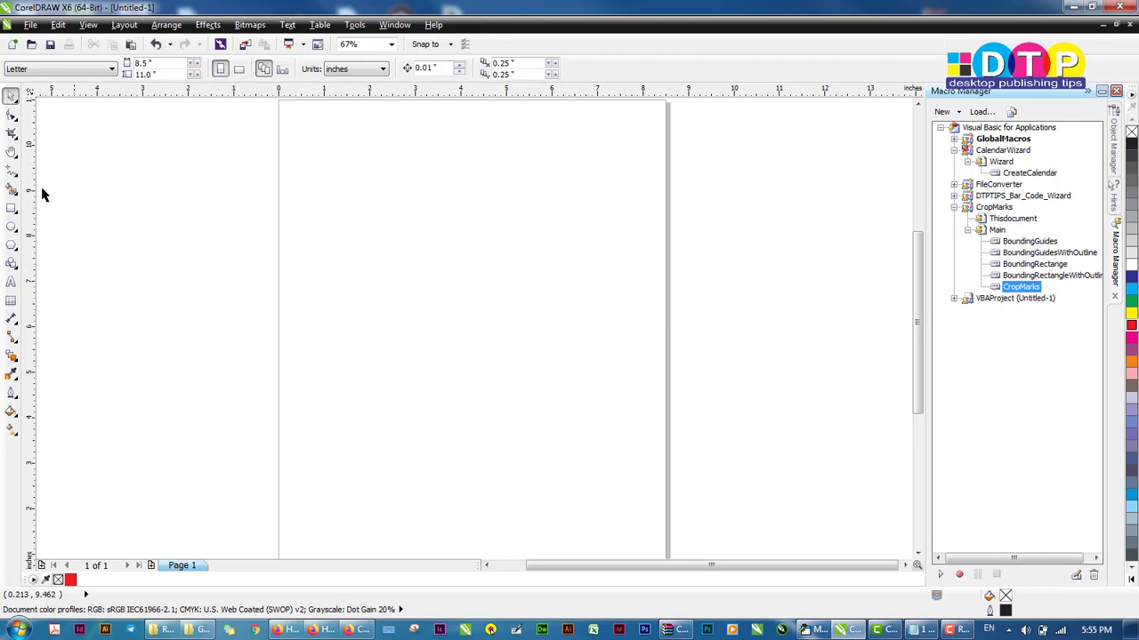
Draw a rectangle about 5.2 by 4.4 inches on the page
left_click(12, 208)
left_click_drag(322, 187, 560, 391)
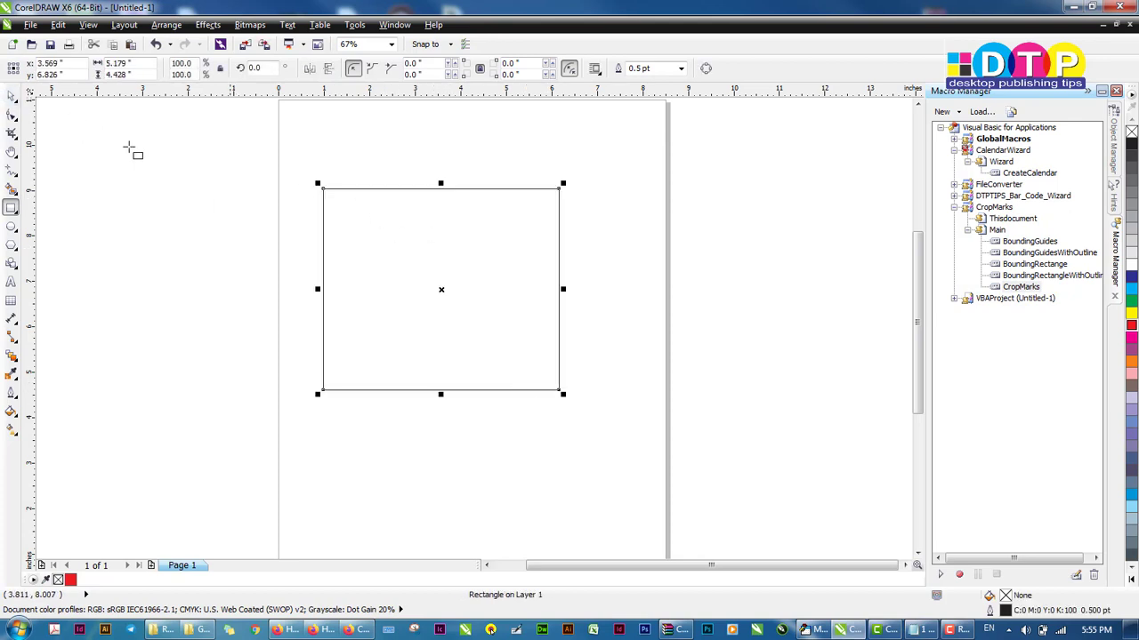
Run the CropMarks macro on the selected rectangle with length 7, offset 3 and bleed 2 mm plus Type 2 centered registration marks
left_click(11, 96)
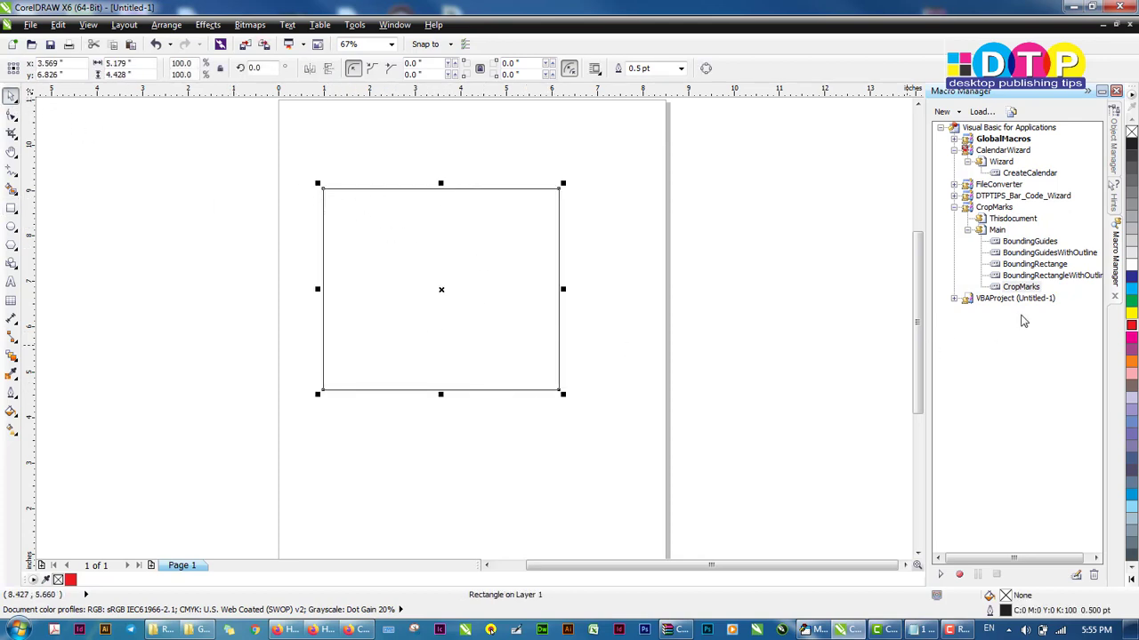
double_click(1020, 286)
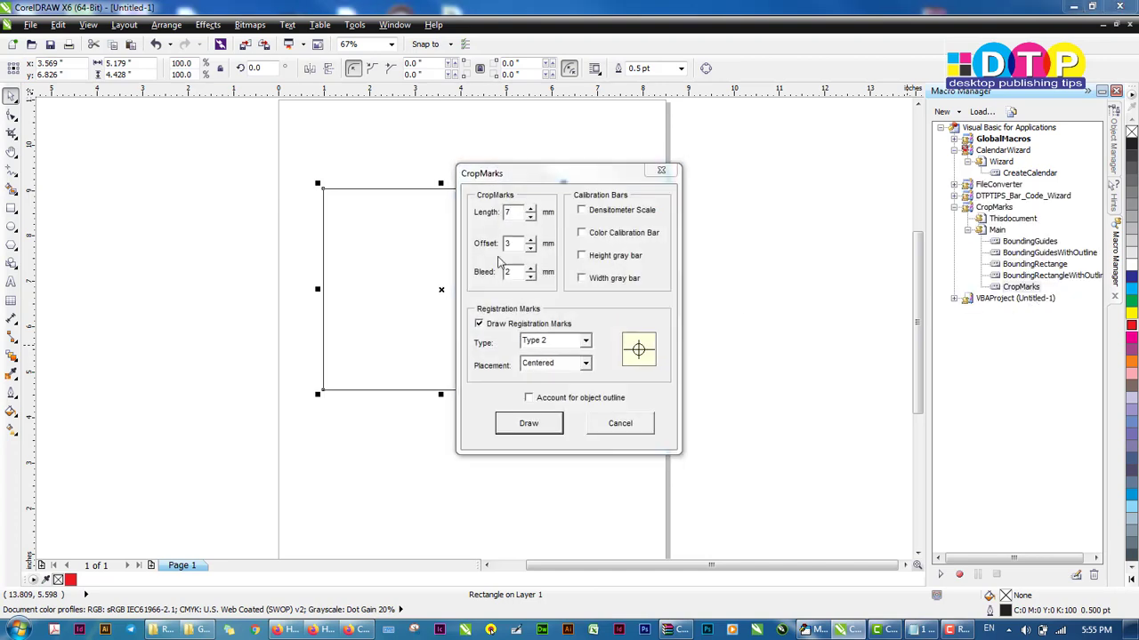
left_click(529, 425)
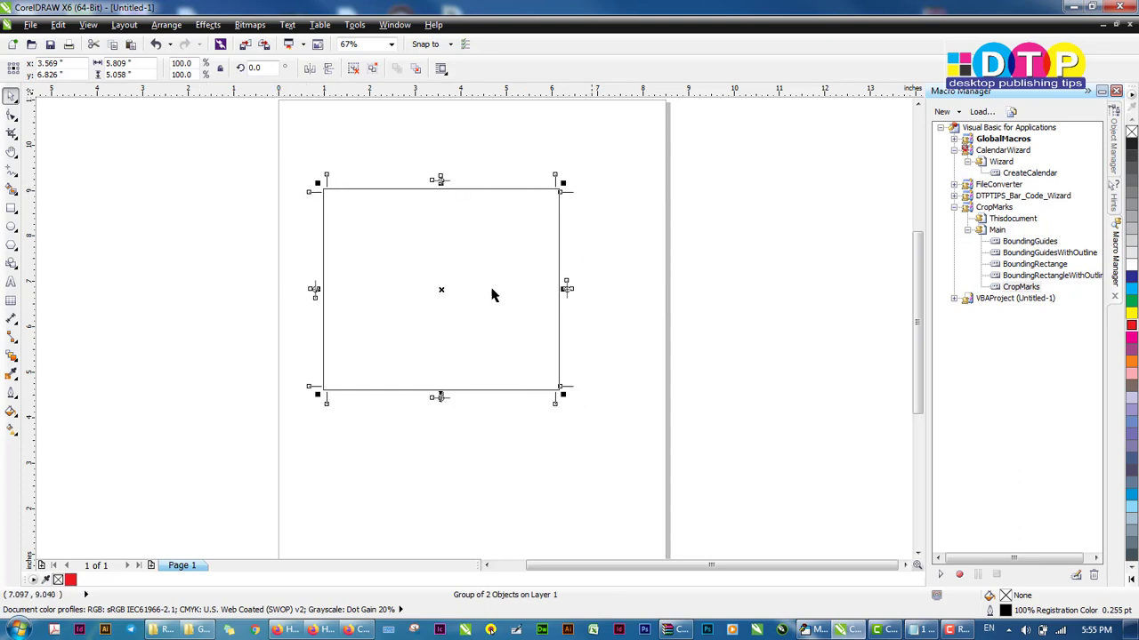
Move the rectangle away to the right and select the crop marks left behind to inspect them
left_click(381, 188, "ctrl")
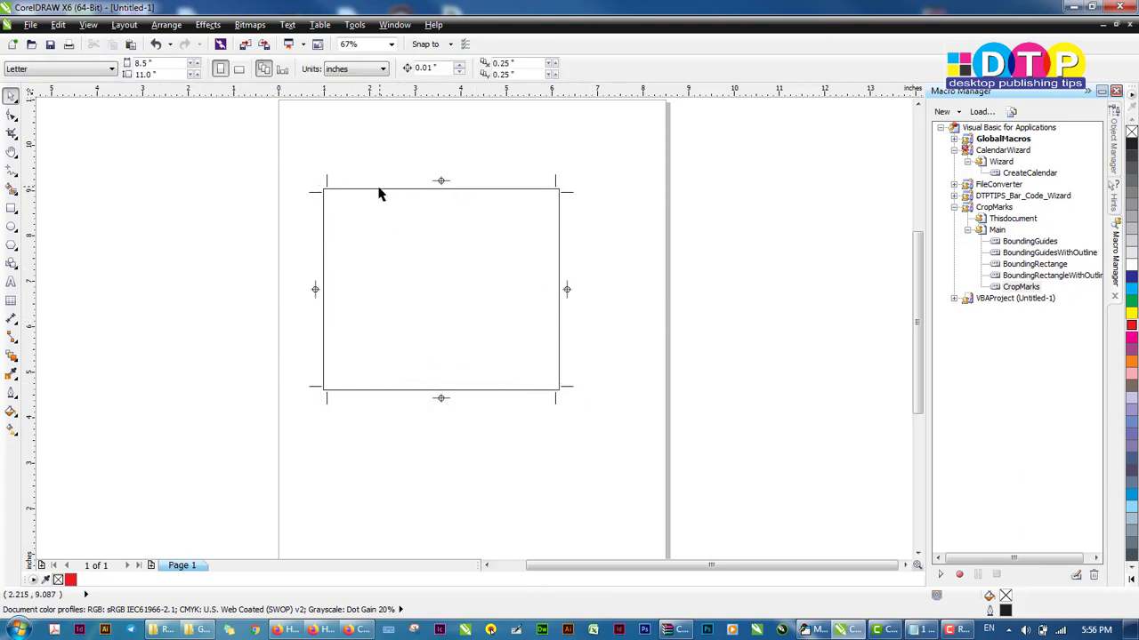
left_click_drag(379, 190, 768, 281)
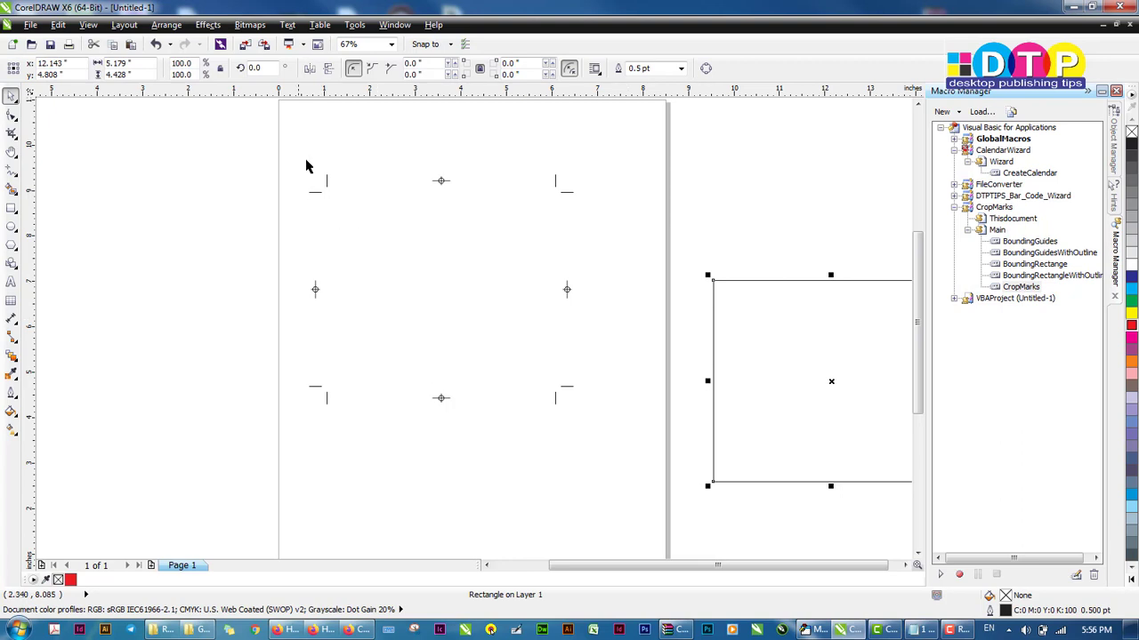
left_click_drag(281, 135, 666, 475)
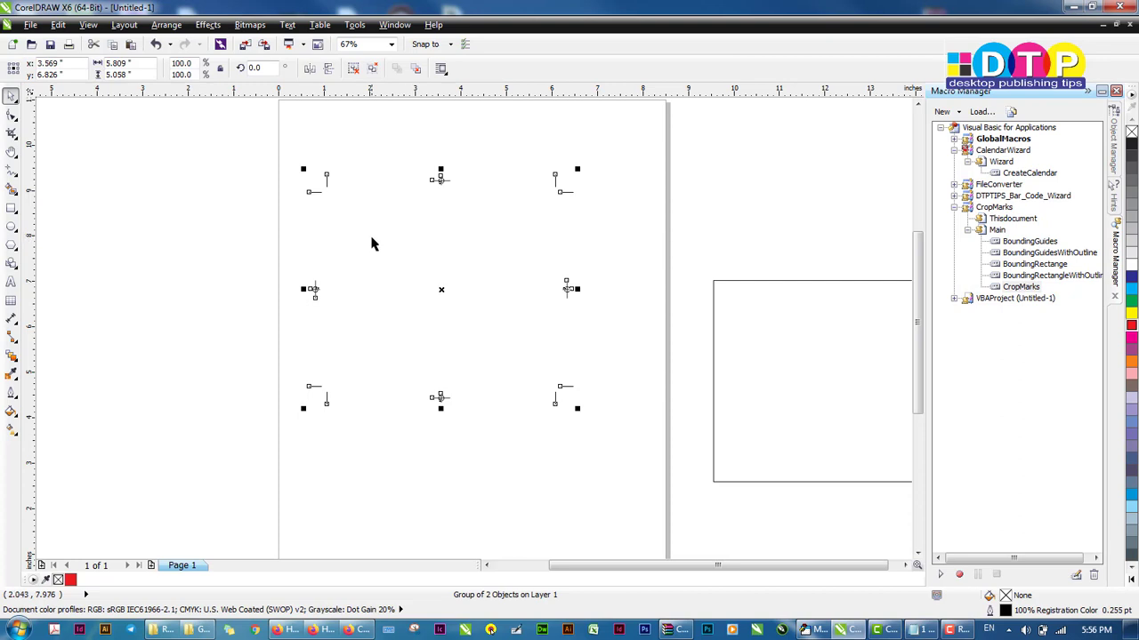
left_click(374, 244)
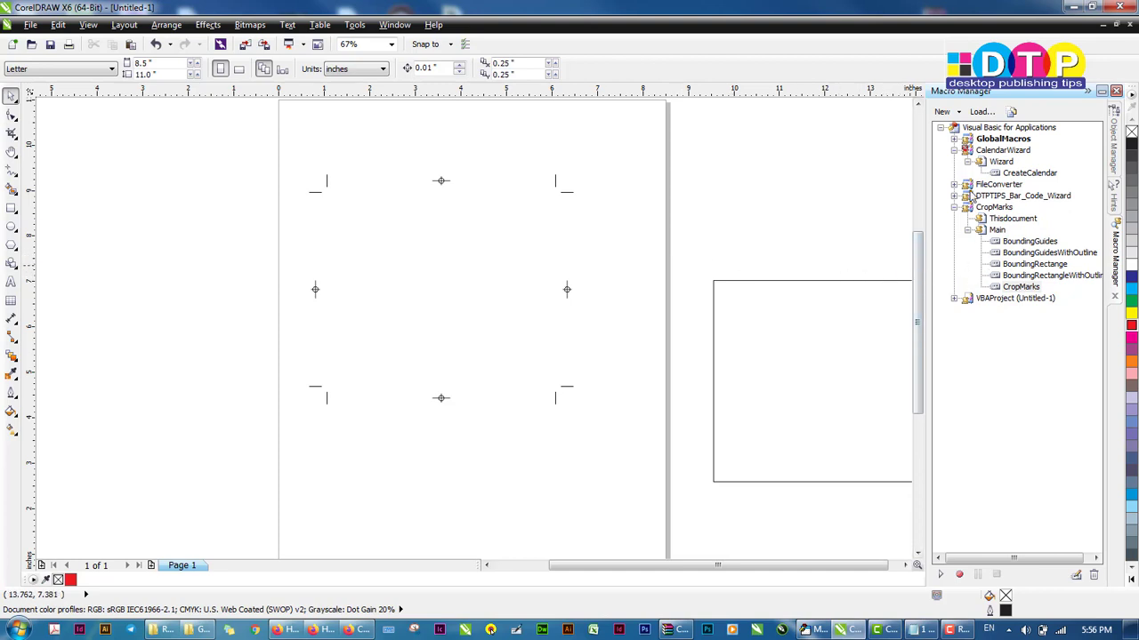
Close CorelDRAW without saving changes to Untitled-1
left_click(816, 282)
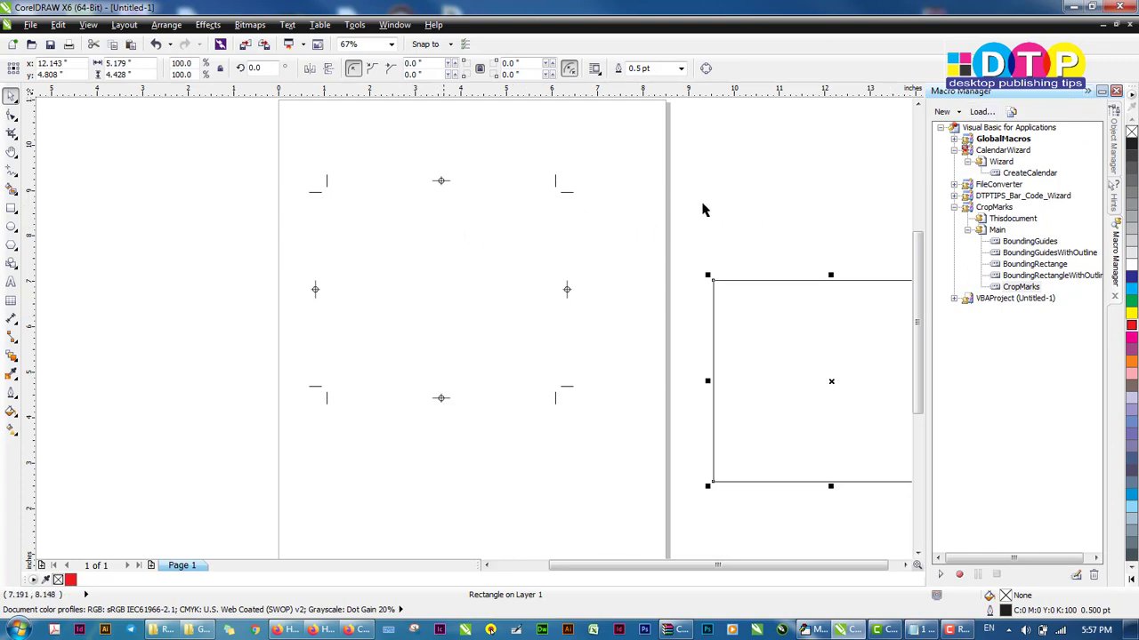
left_click(1121, 9)
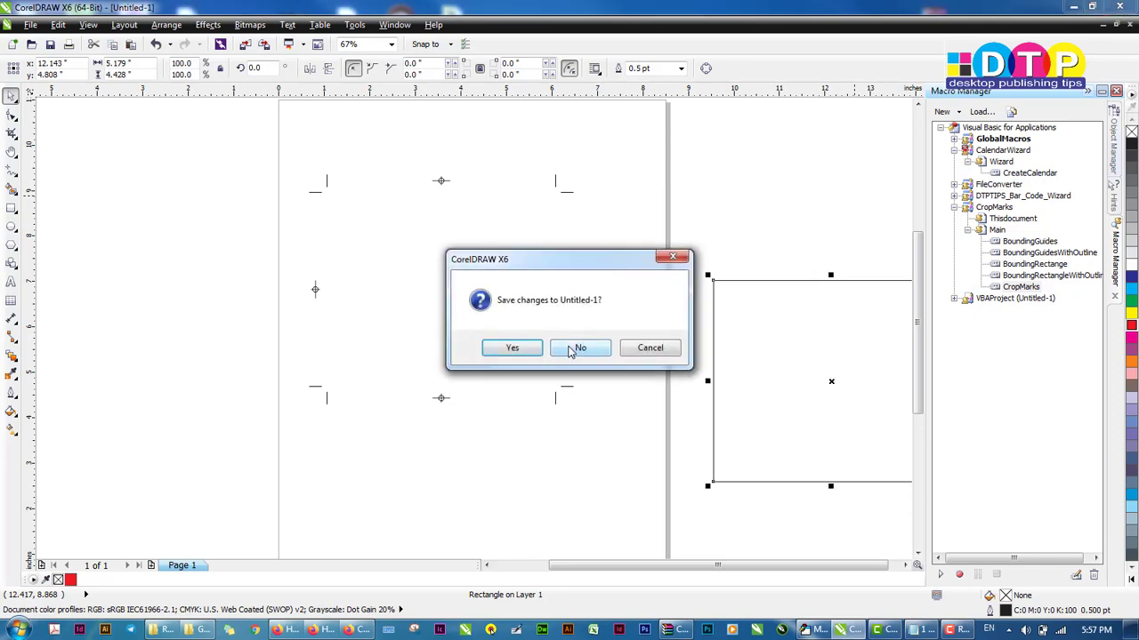
left_click(580, 349)
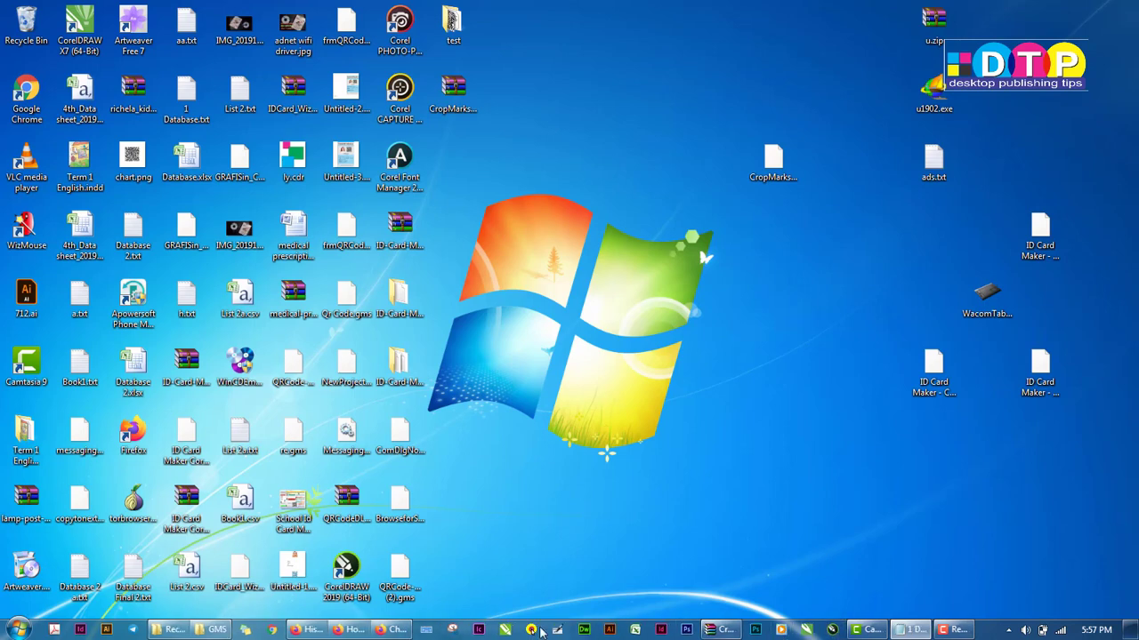
Relaunch CorelDRAW and create a new blank Letter document with default settings
left_click(505, 630)
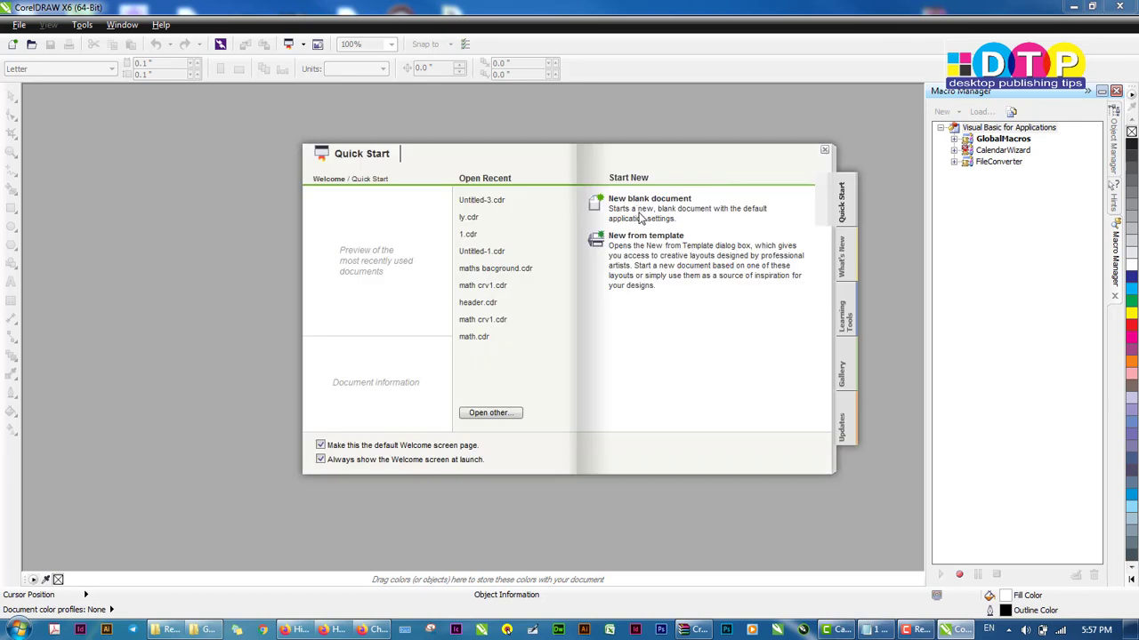
left_click(626, 212)
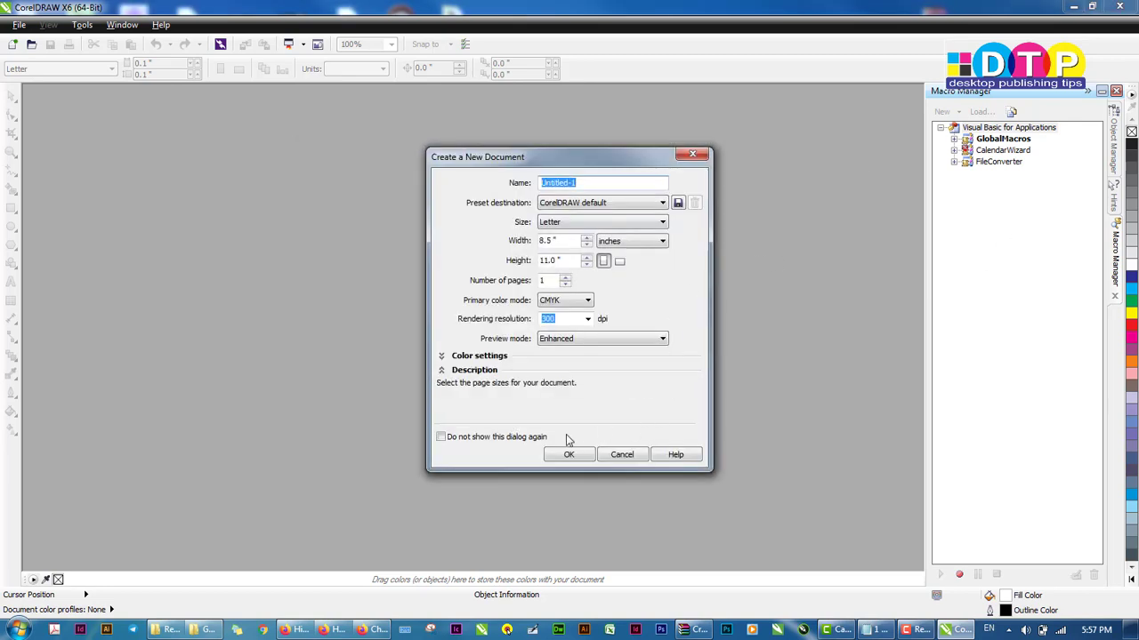
left_click(565, 456)
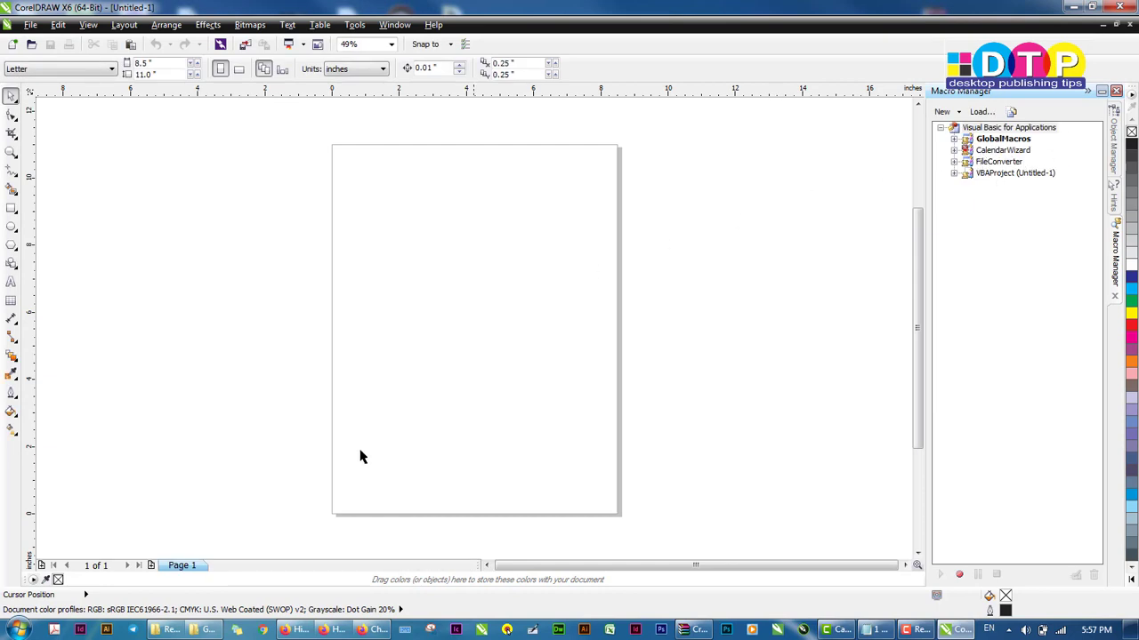
Check the GMS folder in Explorer, then return to the new CorelDRAW document
left_click(205, 630)
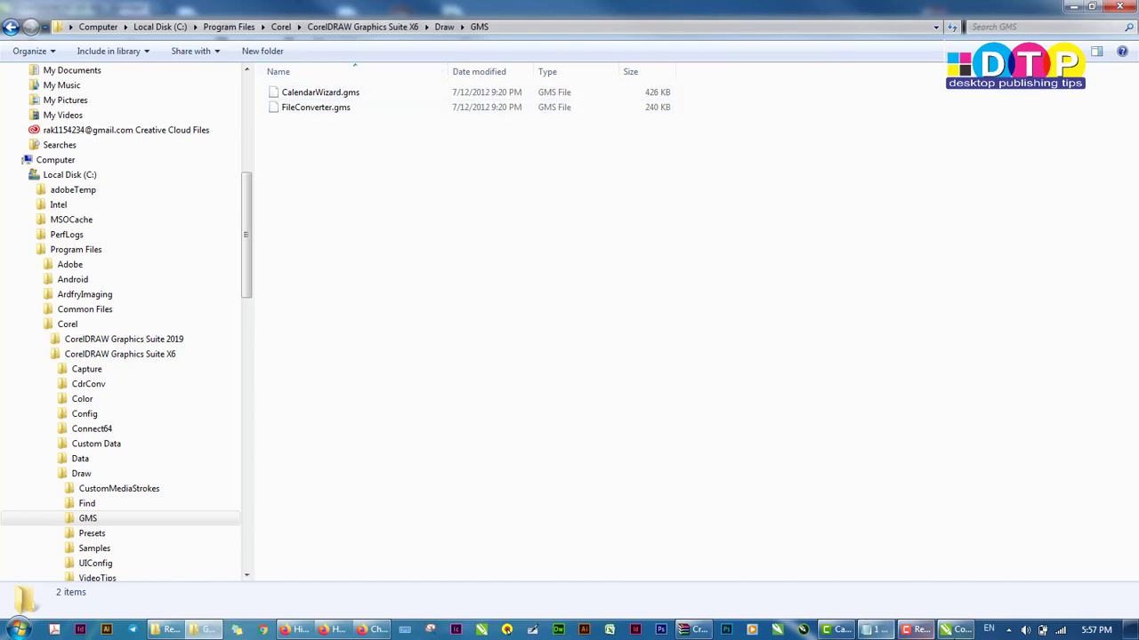
left_click(955, 632)
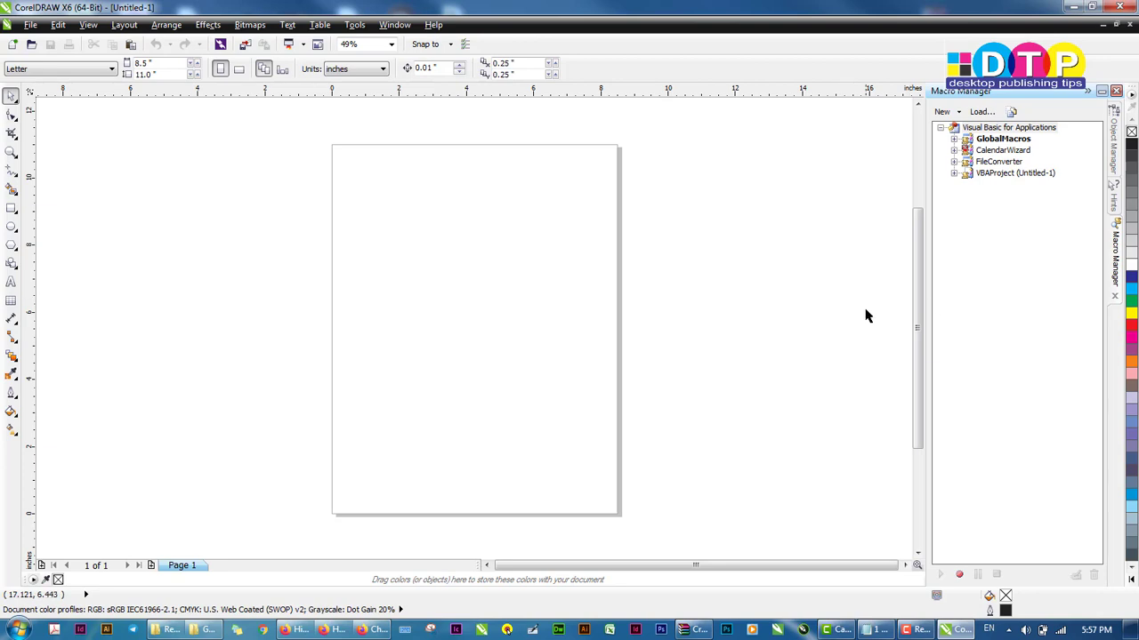
Open a new Explorer window and navigate to C:\Program Files\Corel\CorelDRAW Graphics Suite X6\Draw\GMS
left_click(204, 630)
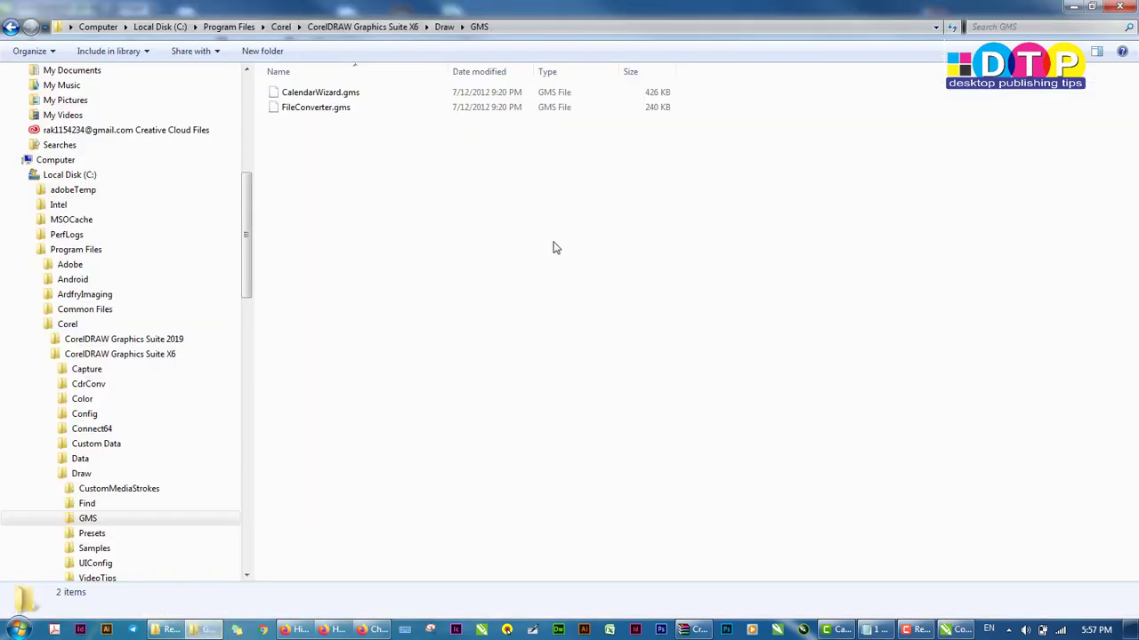
key("super+e")
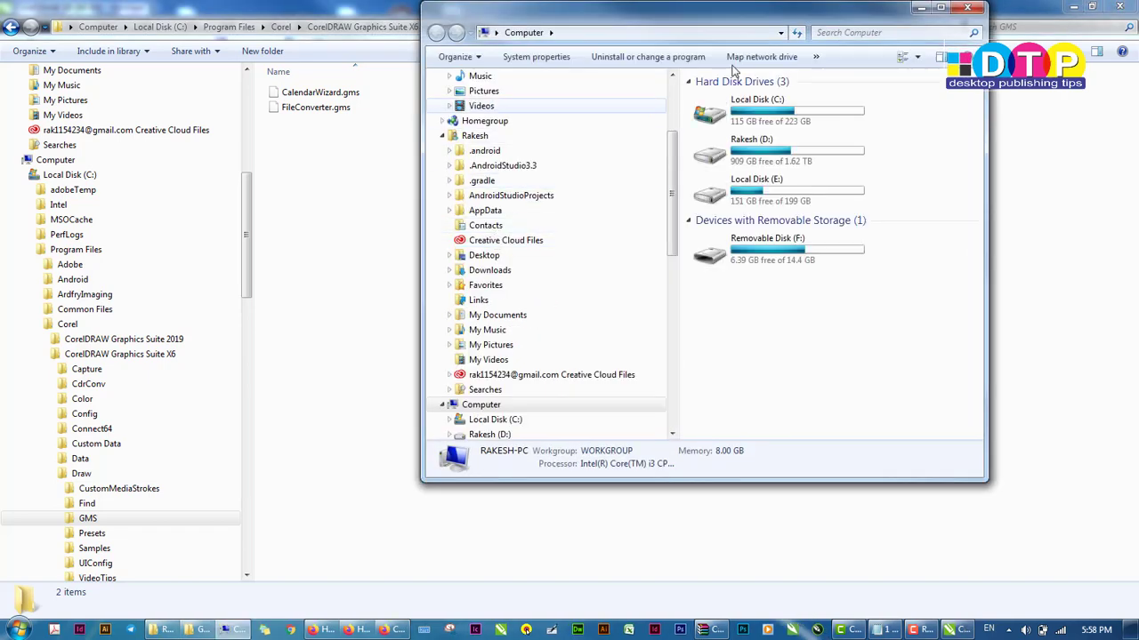
left_click(940, 7)
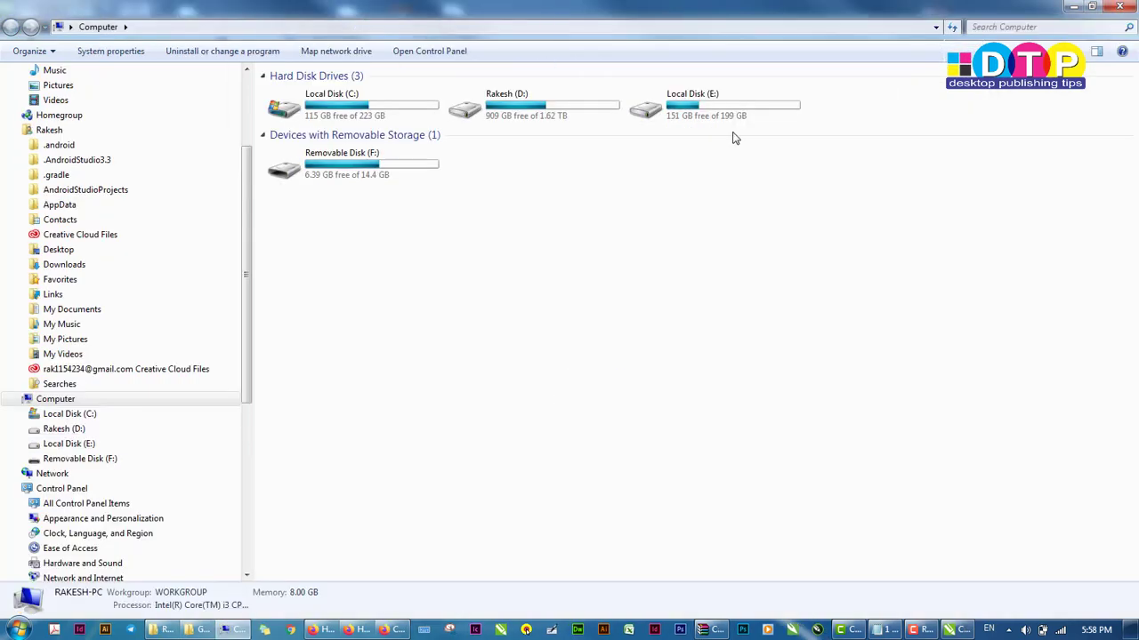
left_click(79, 413)
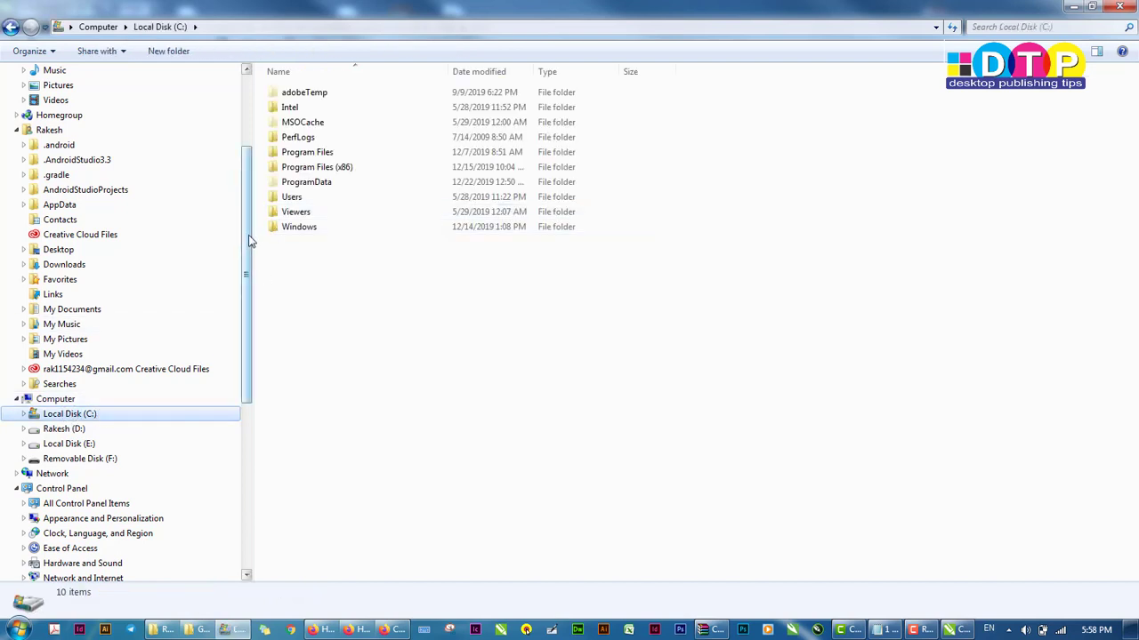
double_click(318, 156)
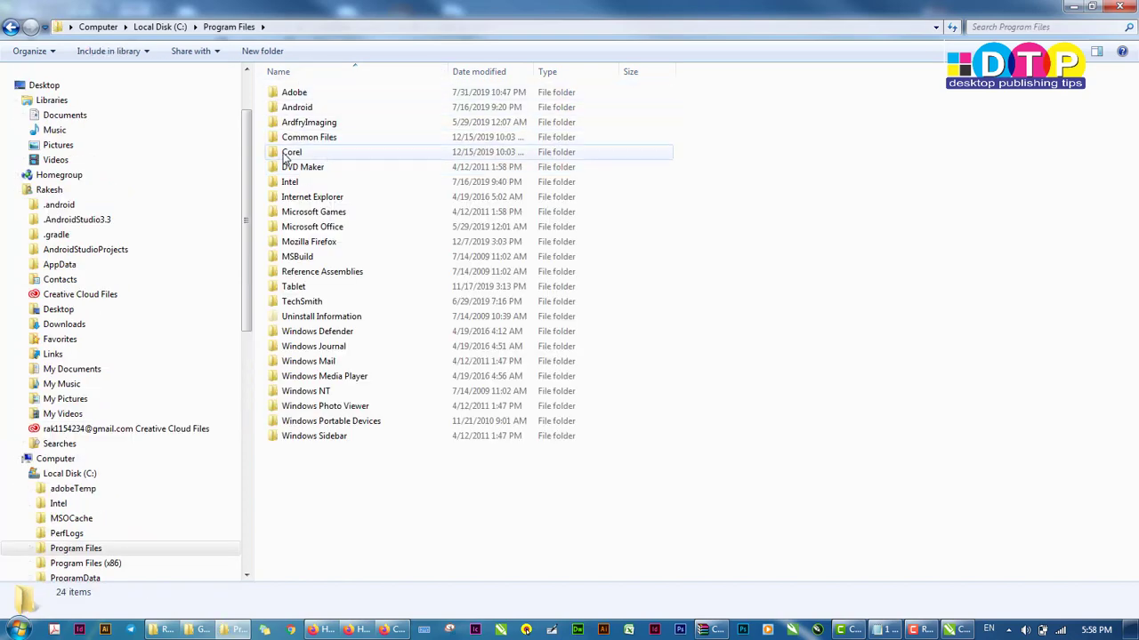
double_click(284, 153)
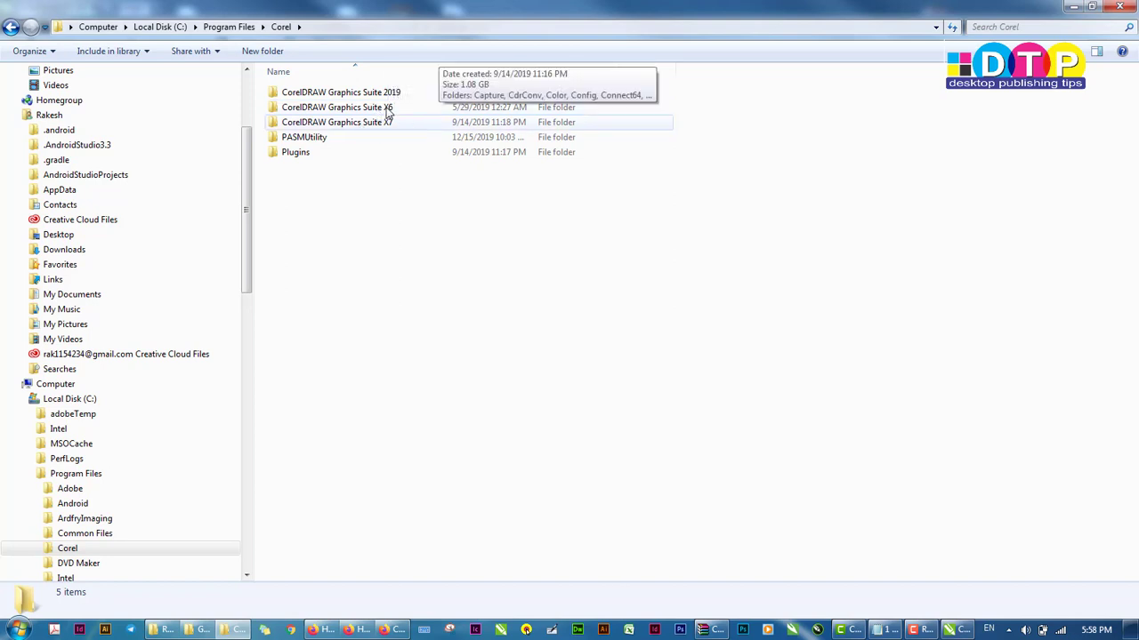
double_click(322, 107)
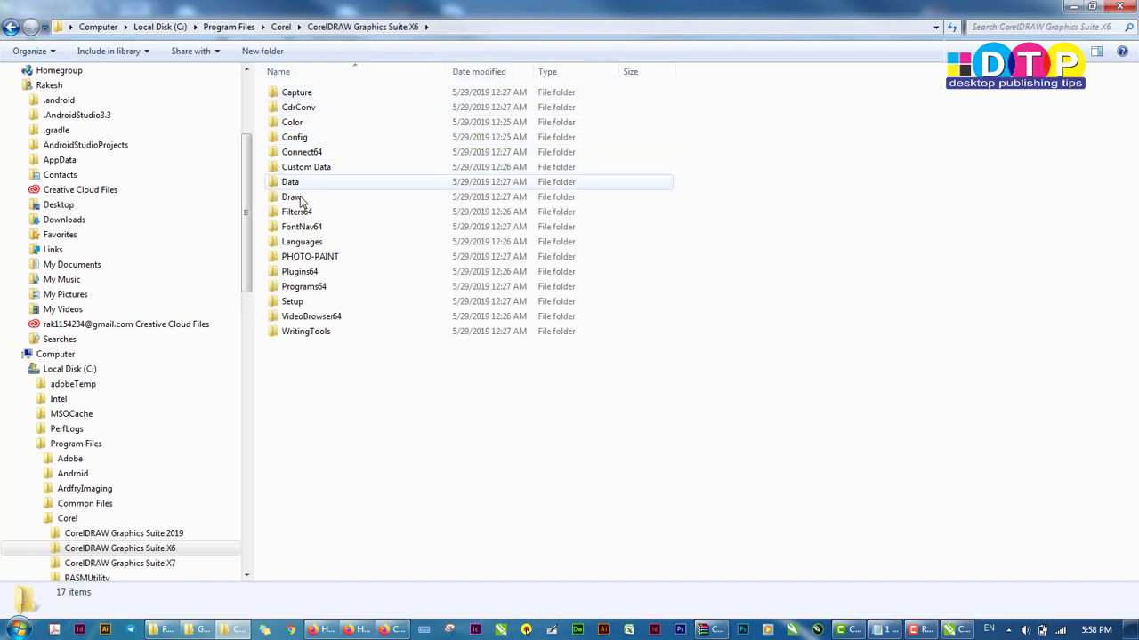
double_click(300, 198)
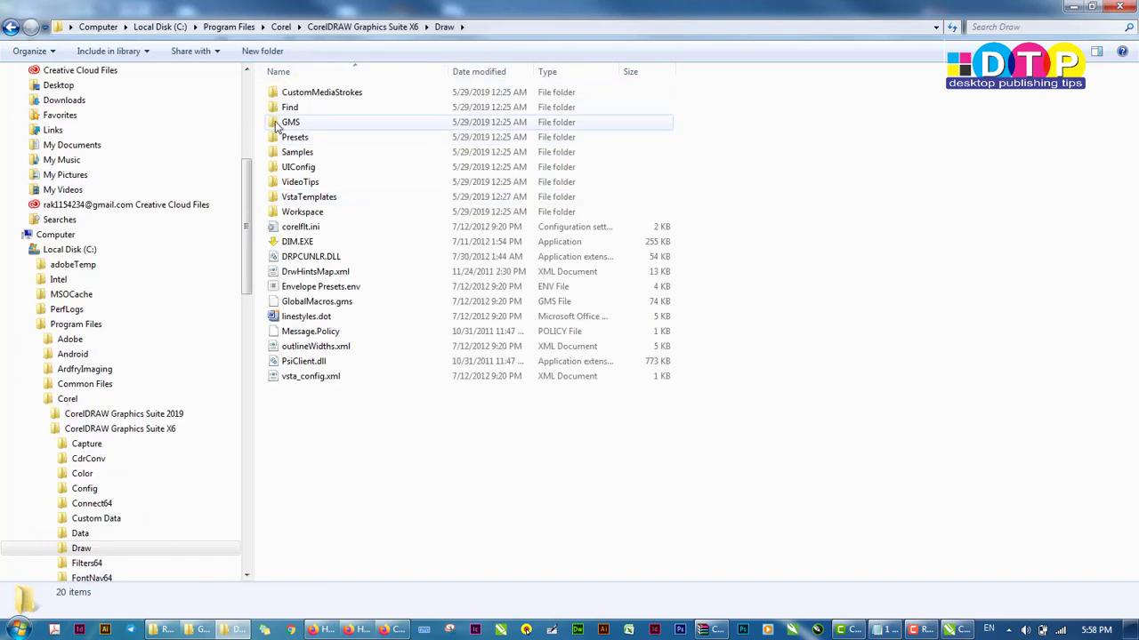
double_click(285, 122)
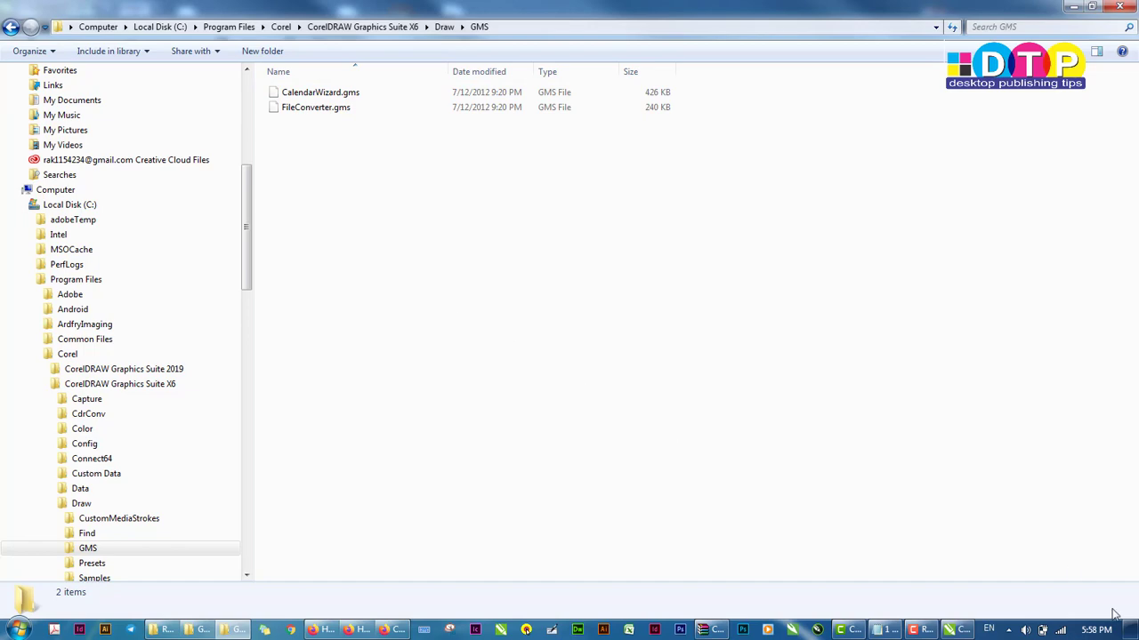
Copy CropMarks_bleed_bar_page.gms from the desktop into the GMS folder, granting administrator permission
left_click(1132, 629)
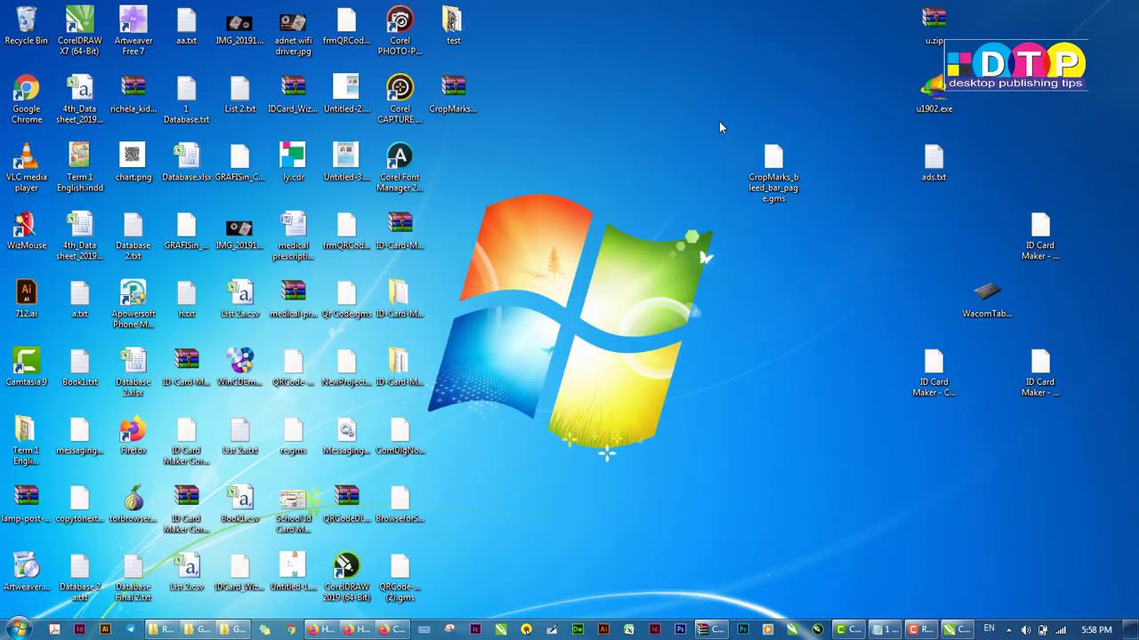
left_click_drag(721, 127, 788, 247)
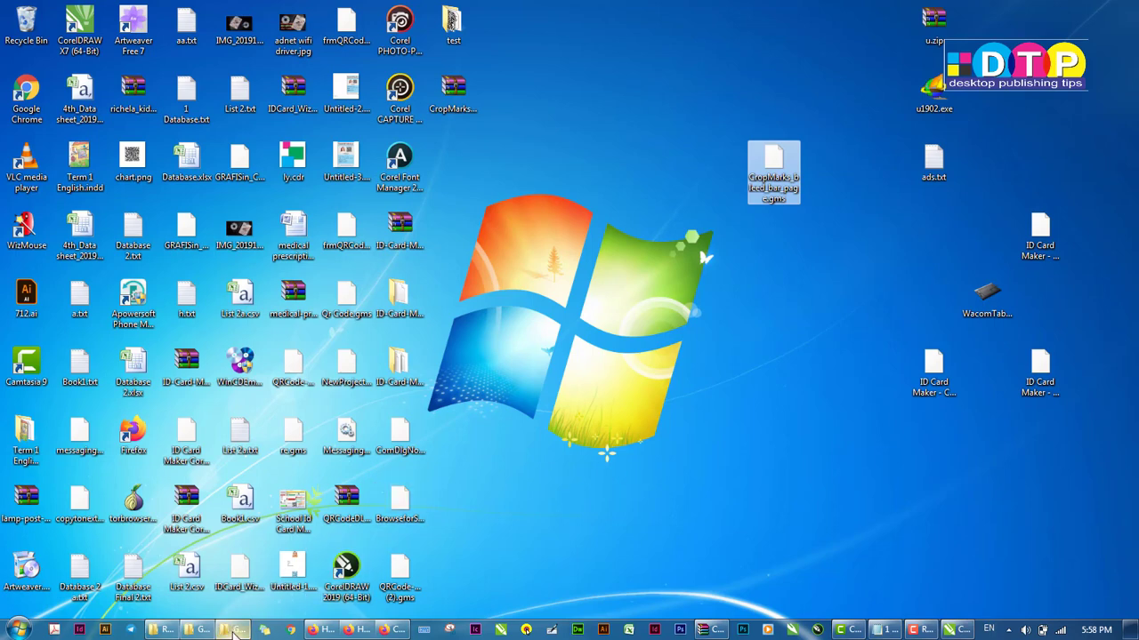
left_click(234, 630)
left_click_drag(551, 352, 549, 349)
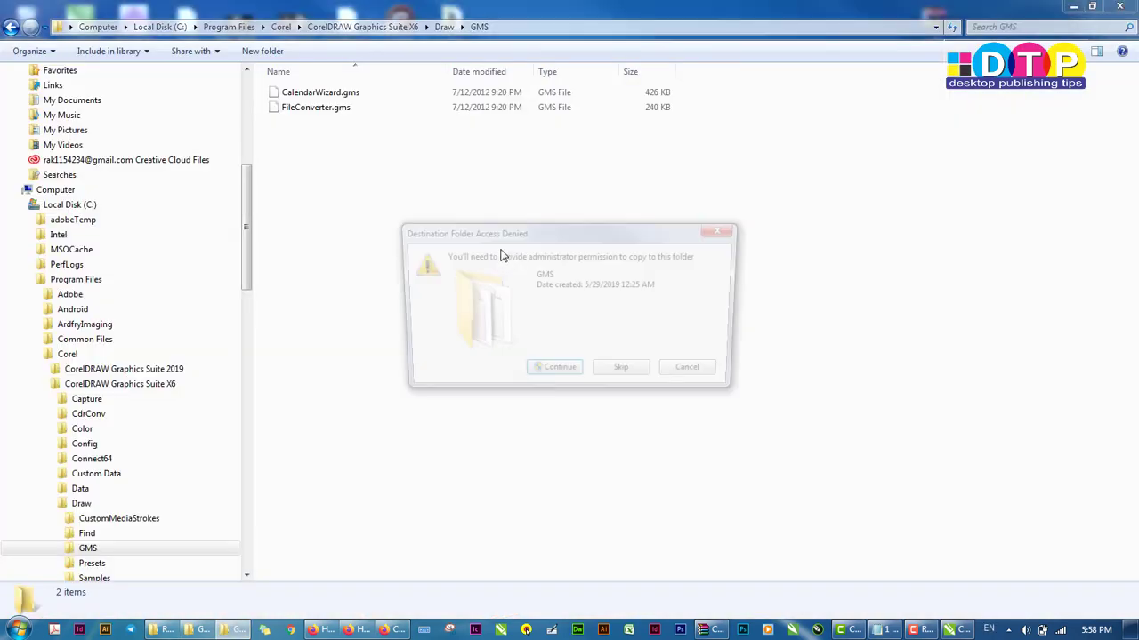
left_click(552, 375)
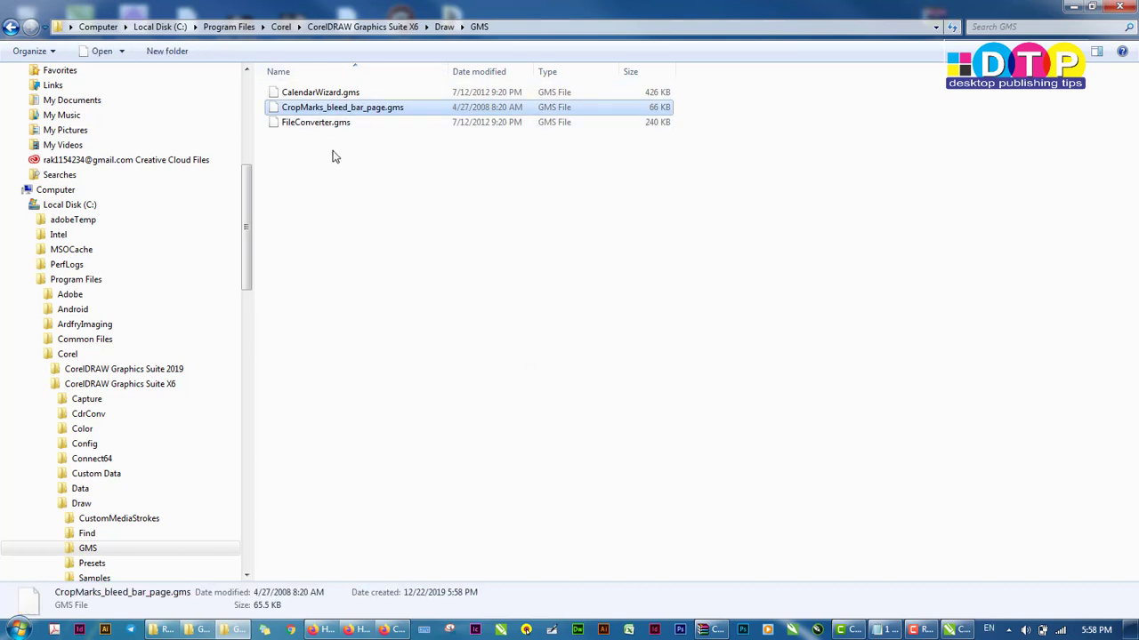
Restart CorelDRAW and create a new blank document with default settings
left_click(958, 629)
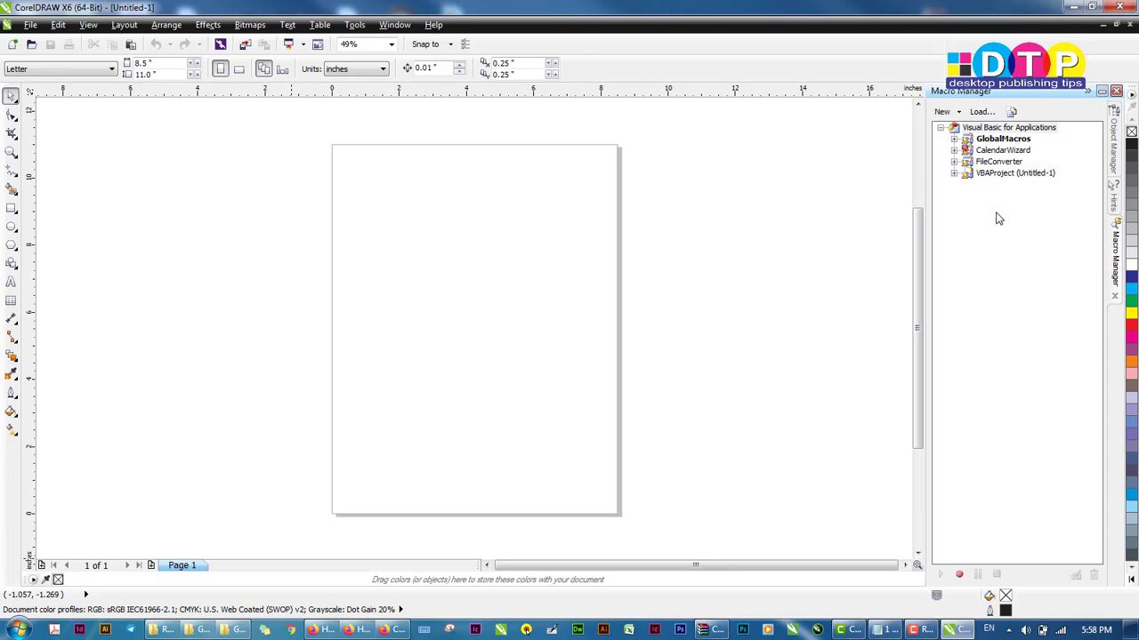
left_click(1119, 9)
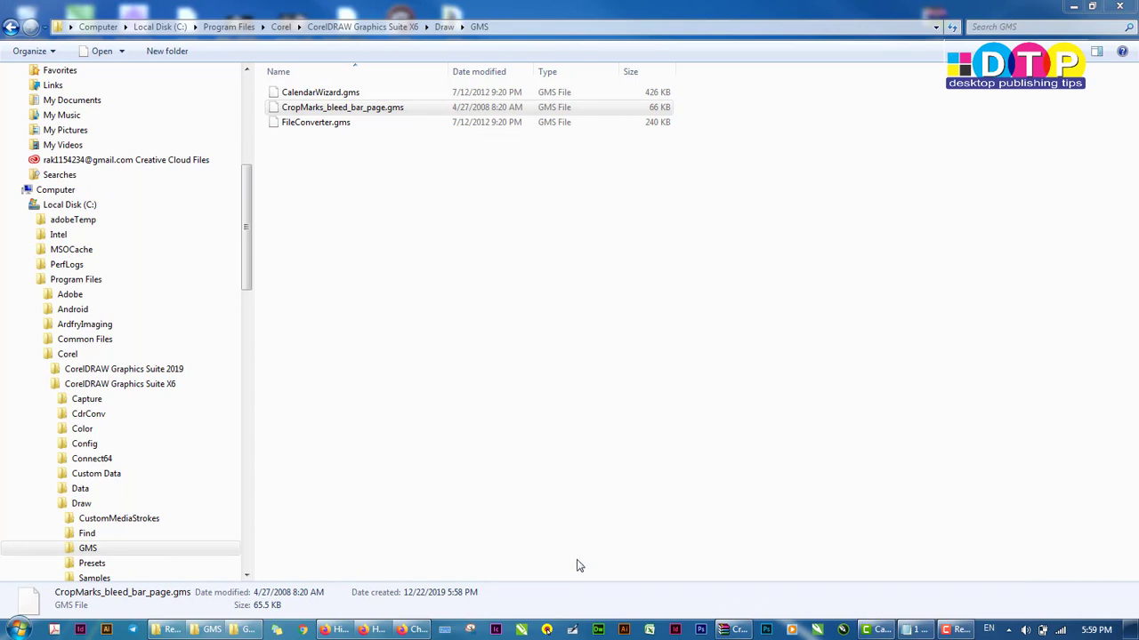
left_click(546, 630)
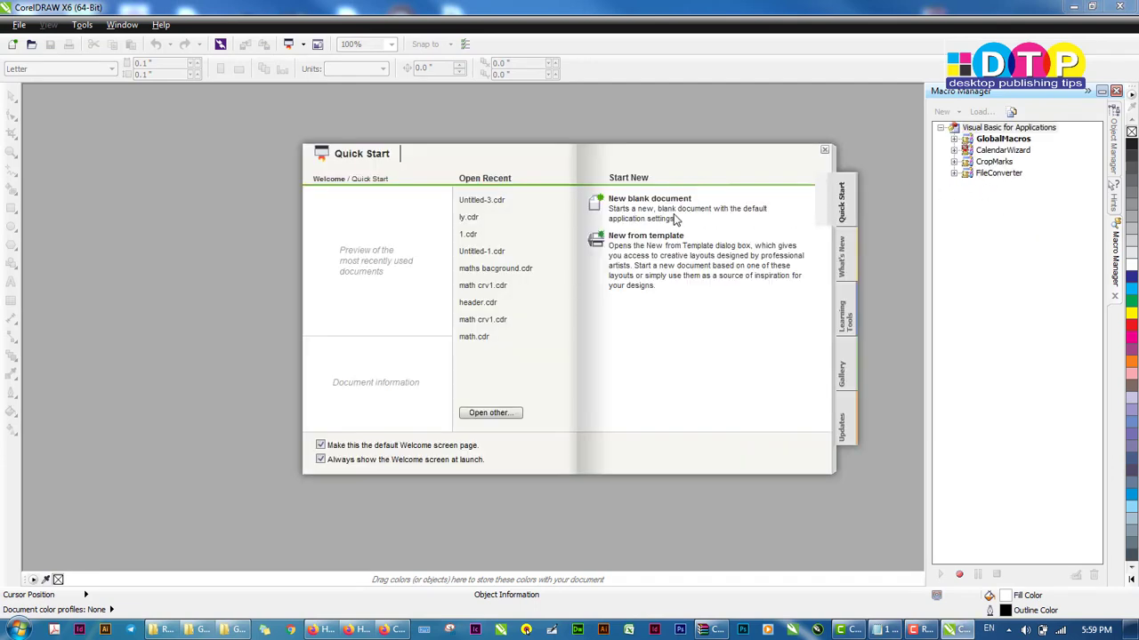
left_click(666, 197)
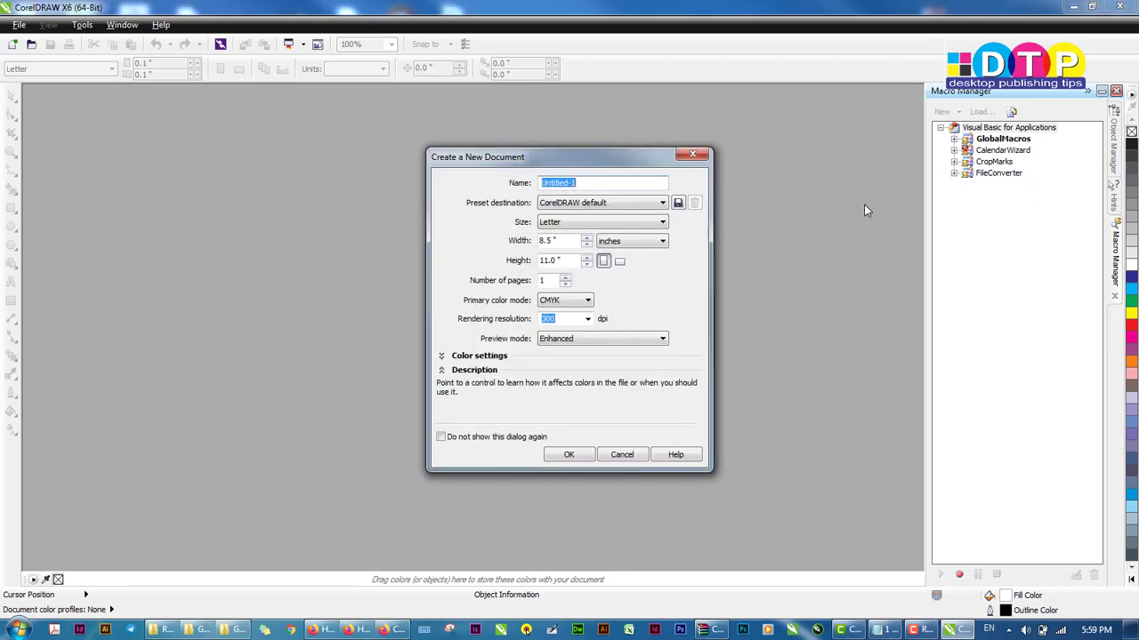
left_click(574, 456)
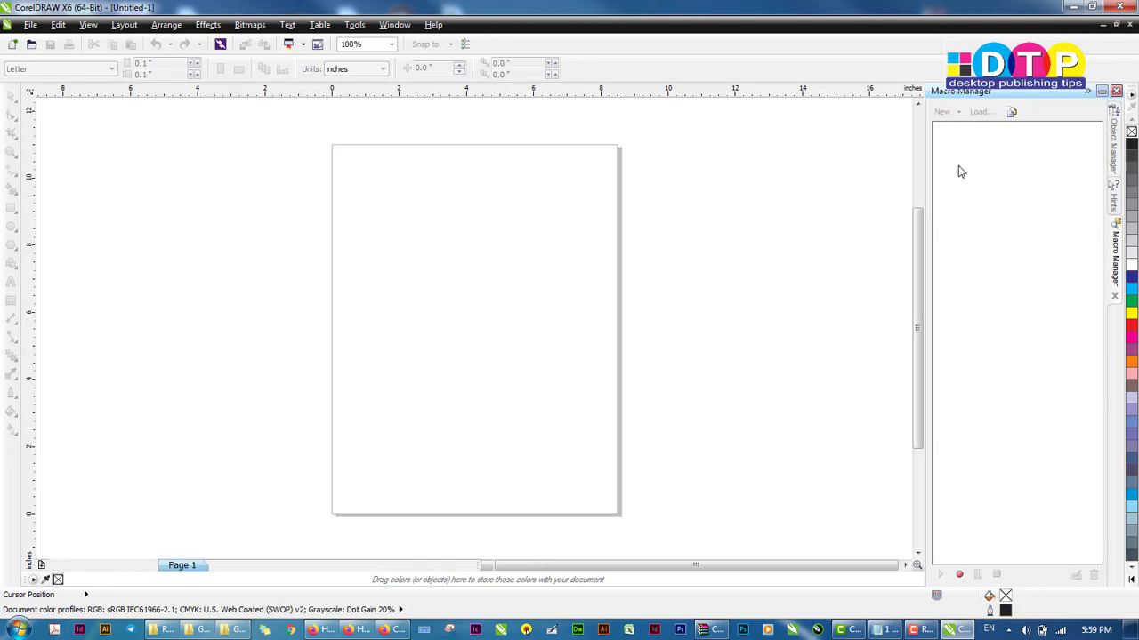
Expand the CropMarks project and its Main module in the Macro Manager to view its macros
left_click(955, 162)
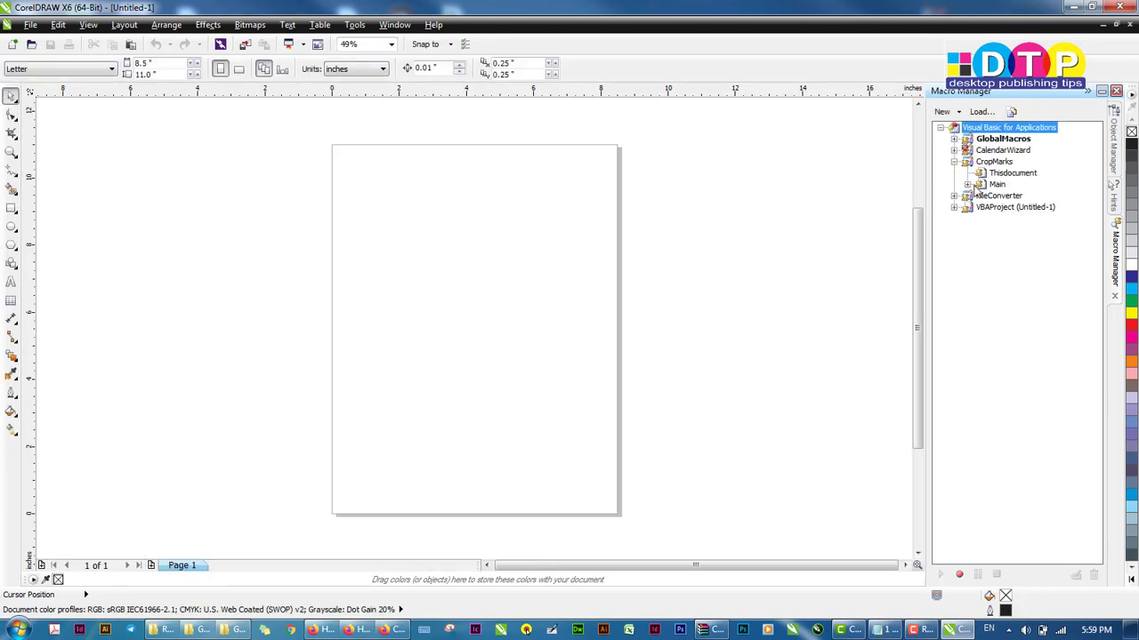
left_click(967, 184)
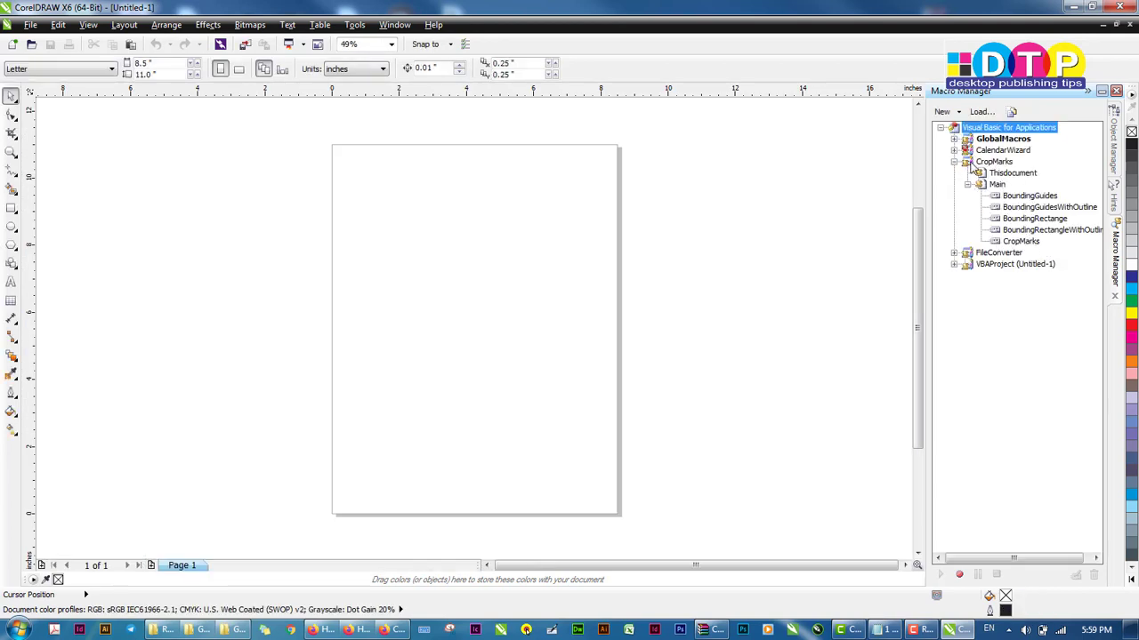